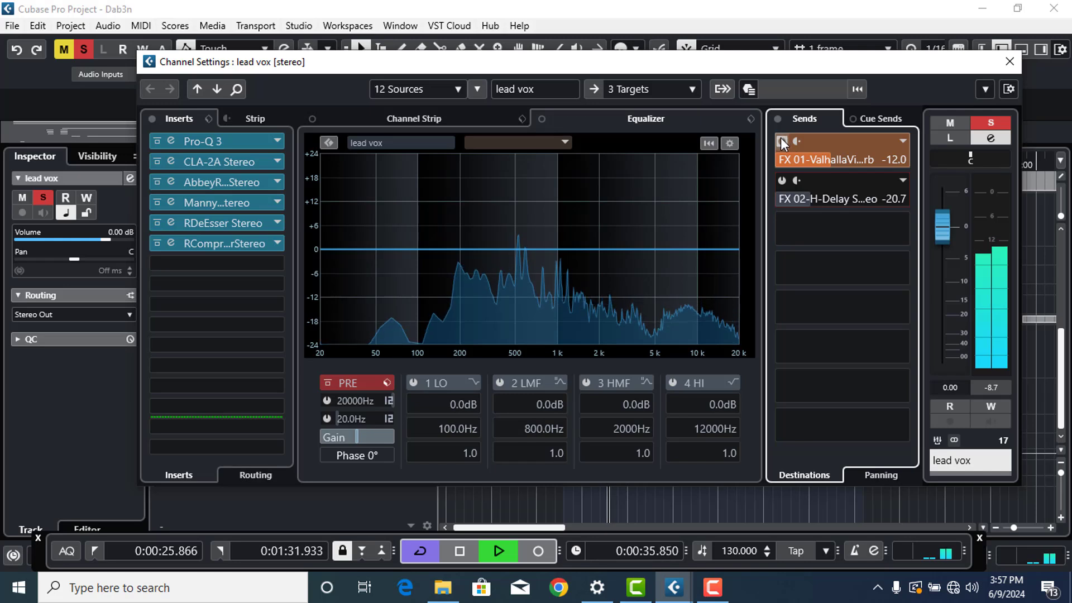
- Compare the lead vox with the Valhalla reverb send off and on during playback, and enable the H-Delay send
left_click(781, 138)
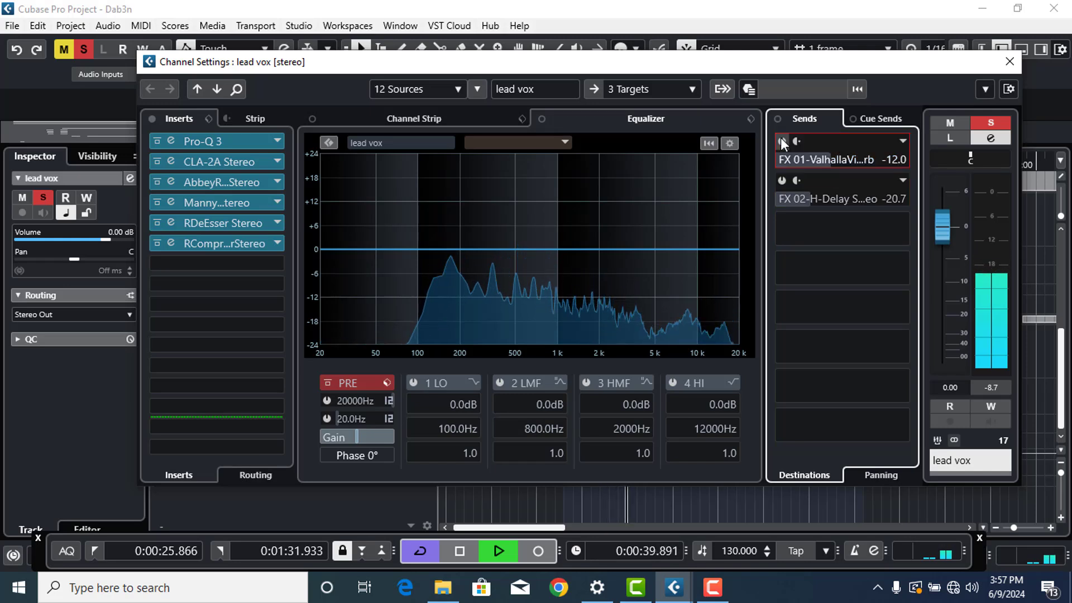
left_click(780, 138)
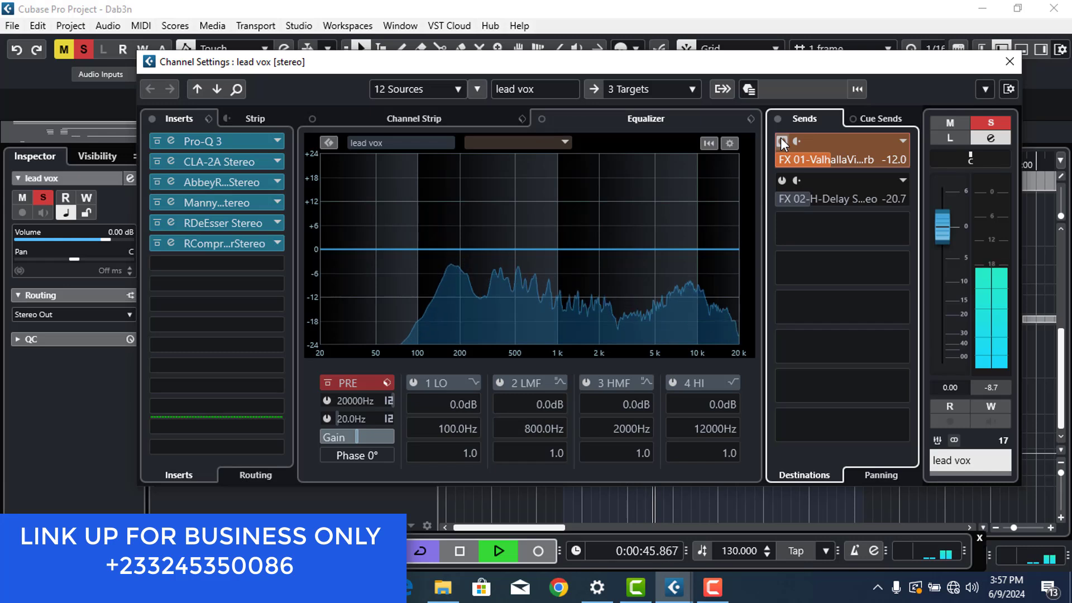
left_click(780, 139)
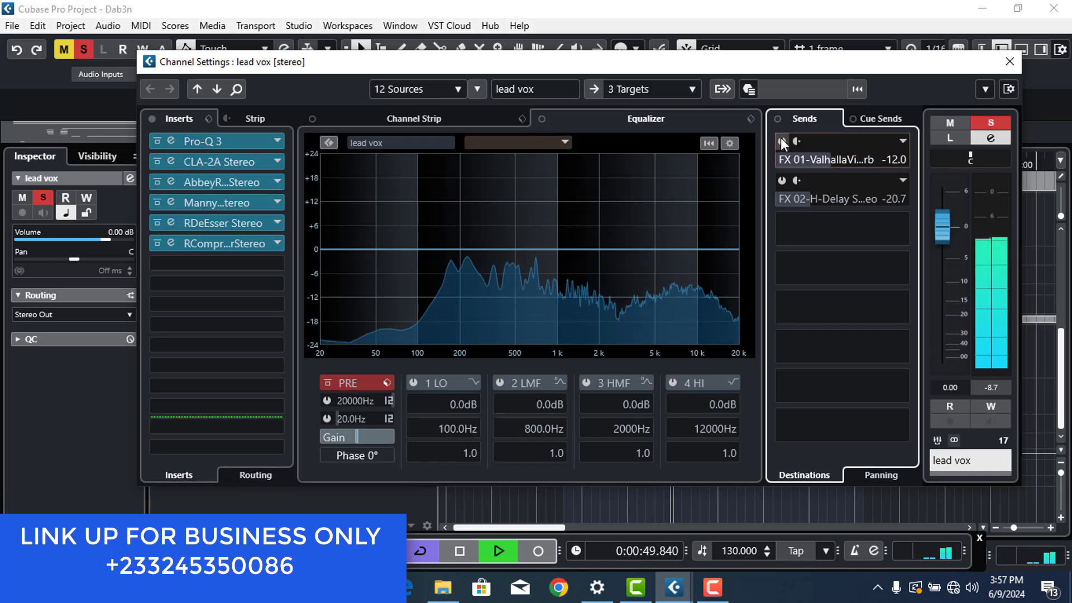
left_click(781, 139)
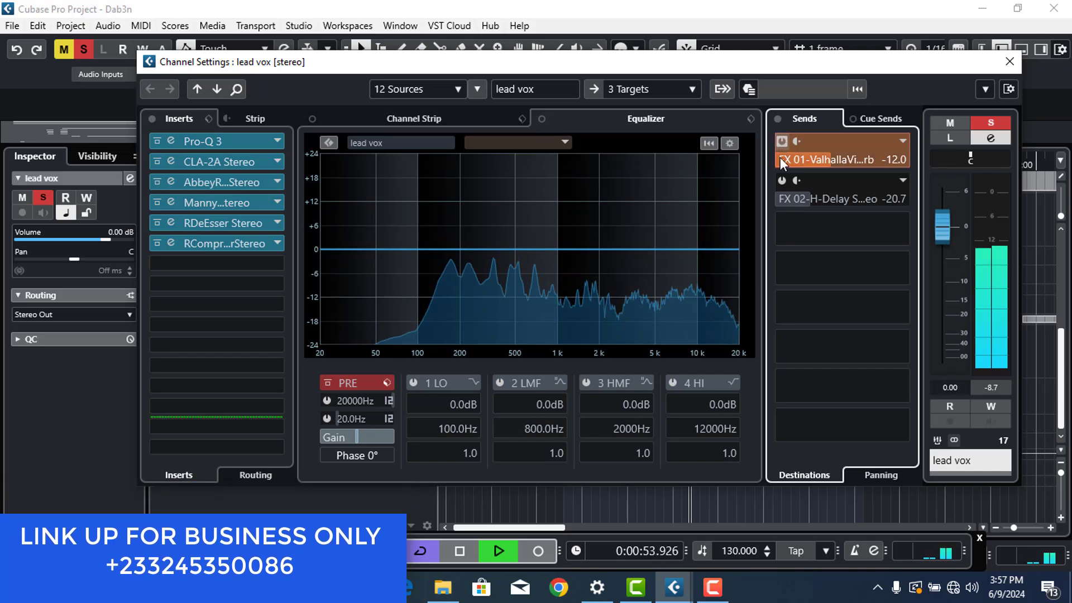
left_click(778, 183)
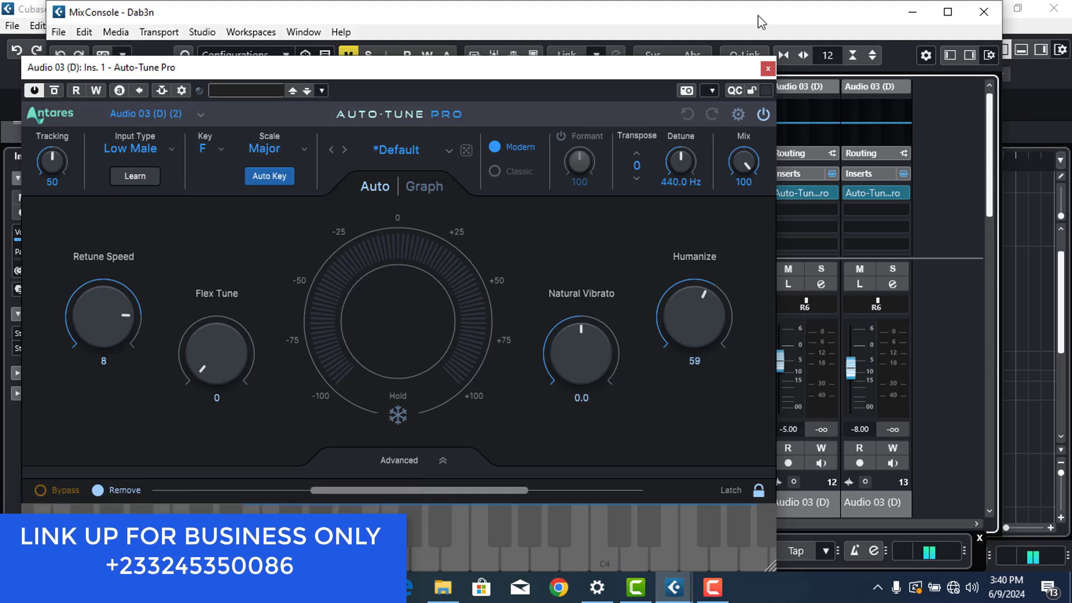
- Close the Auto-Tune Pro and MixConsole windows and listen to the full mix across the arrangement, stopping playback at the end
left_click(768, 69)
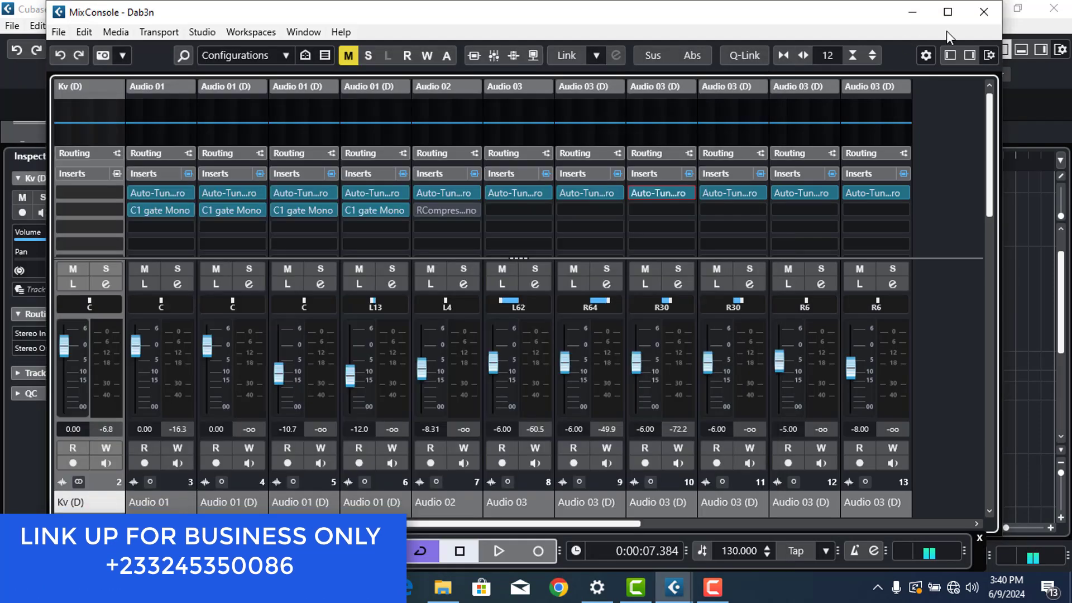
left_click(983, 12)
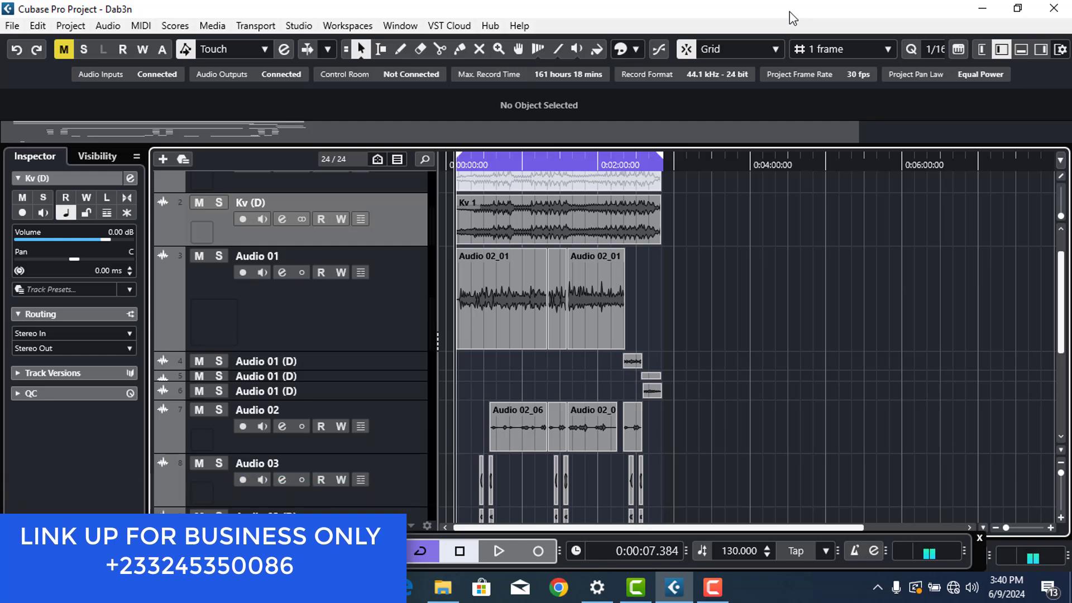
key("space")
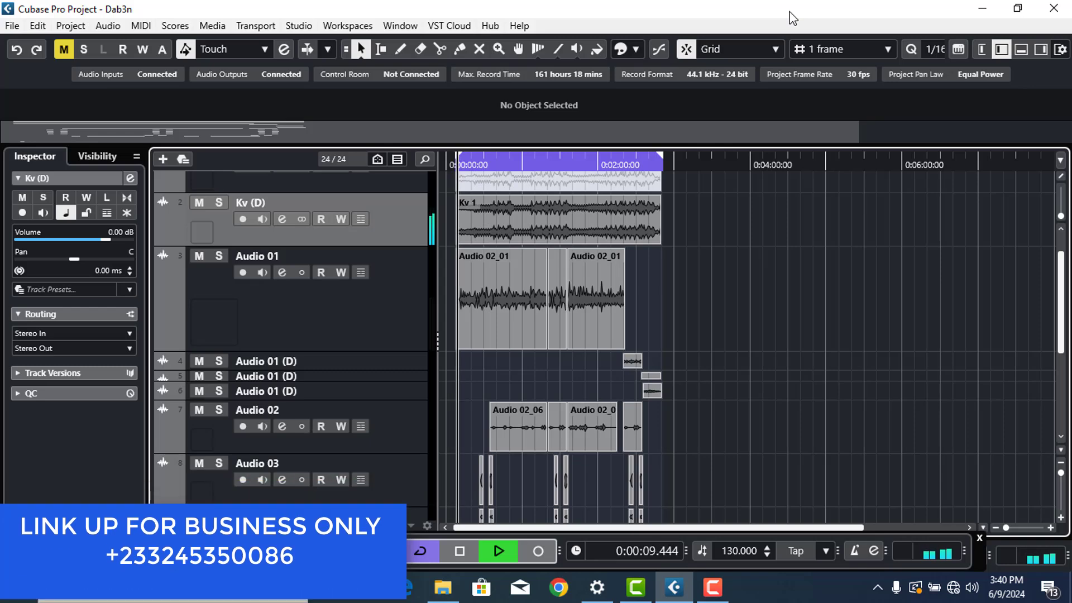
key("h")
key("h")
key("h")
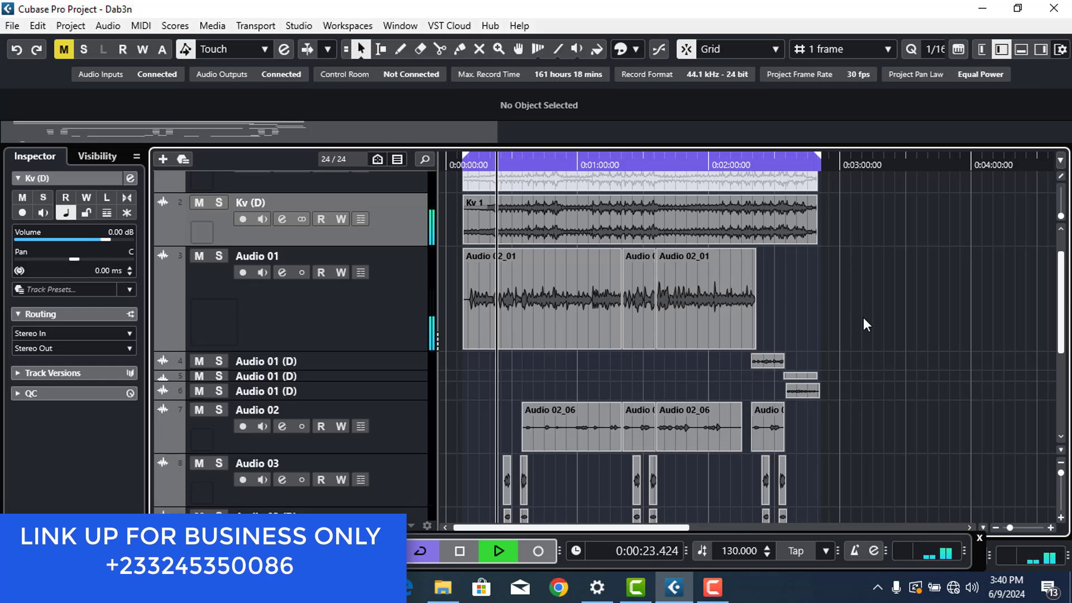
scroll(863, 324, "down", 2)
scroll(863, 323, "up", 1)
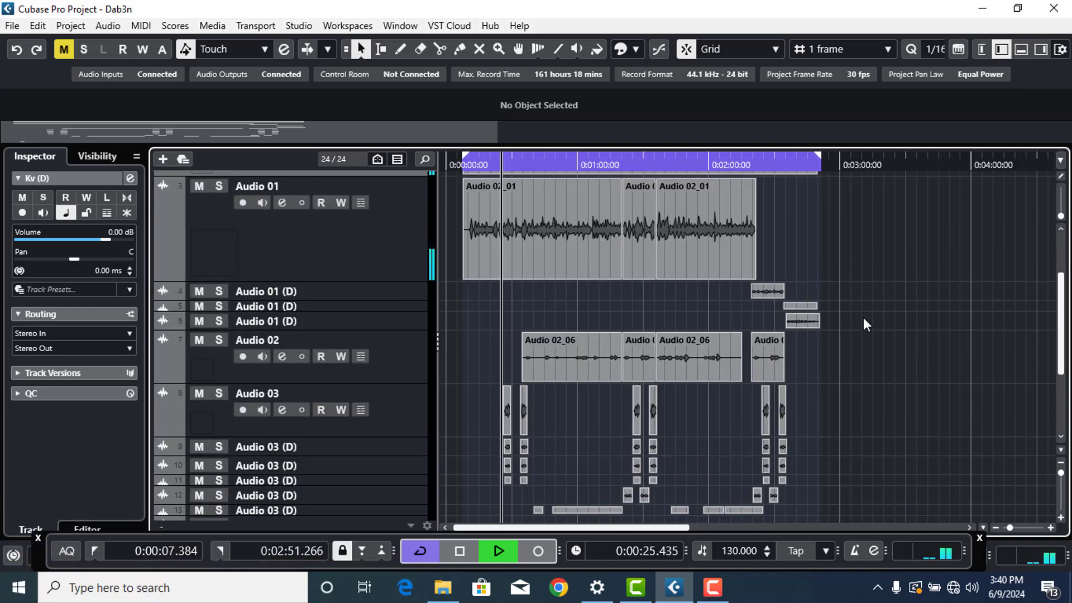
scroll(863, 317, "up", 1)
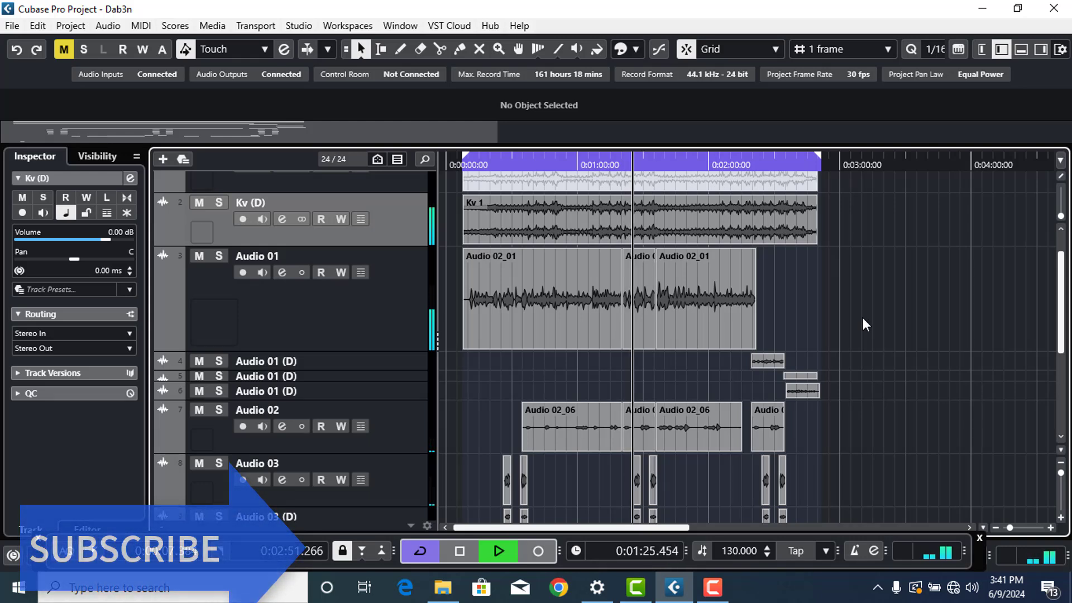
key("space")
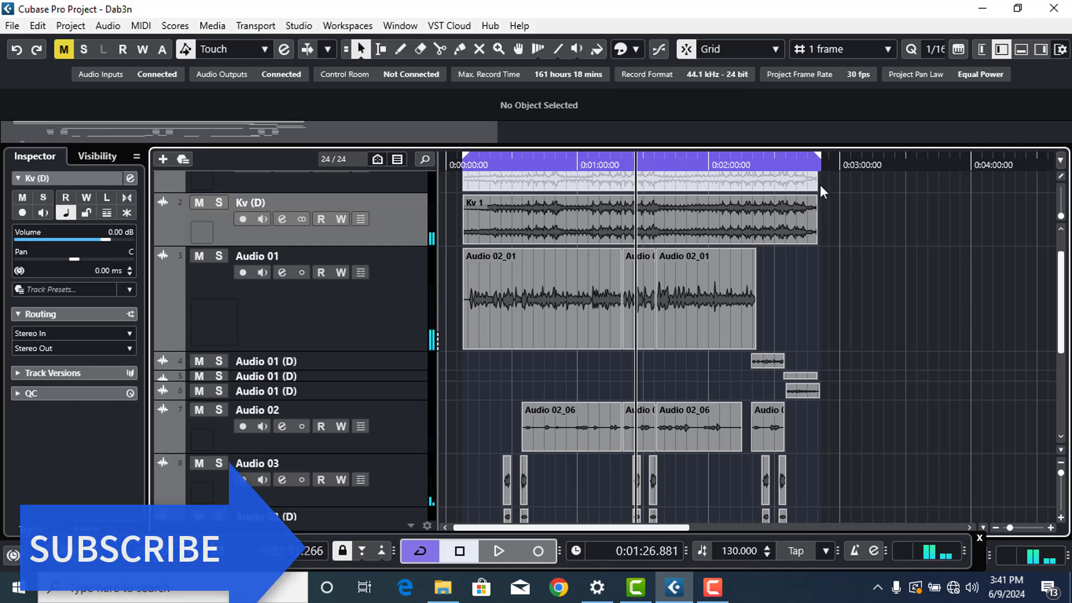
- Set the cycle range from 0:00:25.866 to 0:01:31.933 and solo the Audio 01 track
left_click_drag(818, 157, 807, 158)
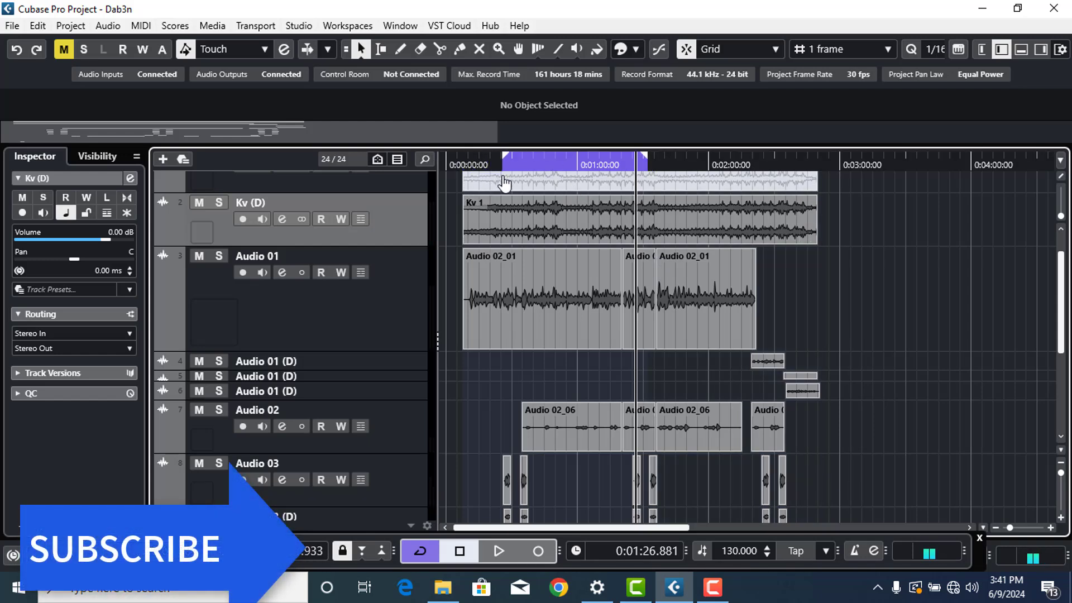
left_click(220, 256)
left_click(348, 335)
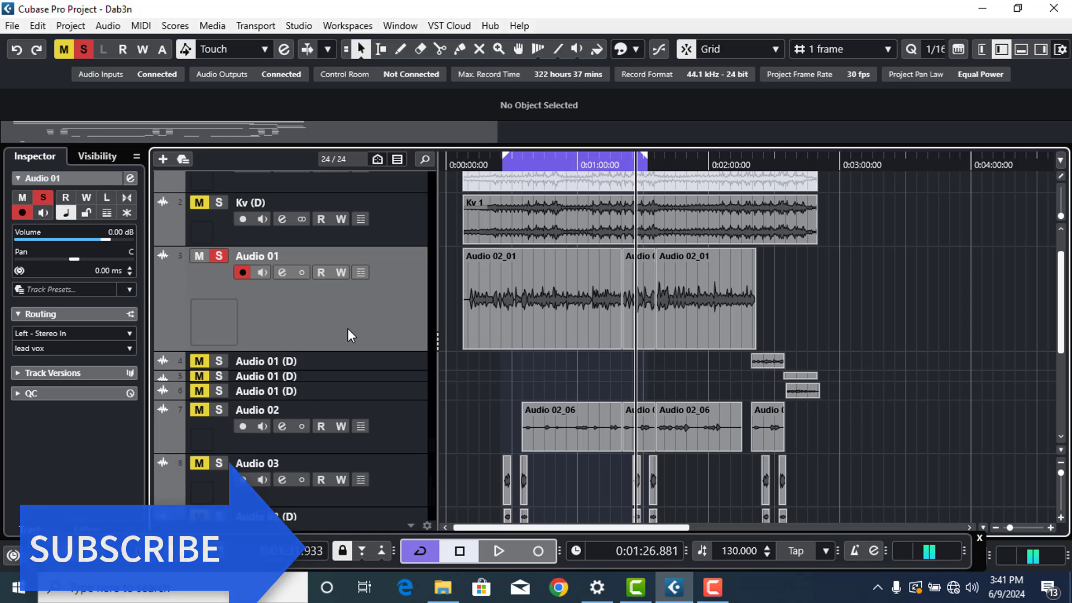
- Listen to the soloed Audio 01 vocal from the start of the cycle range, and stop playback
key("KP_1")
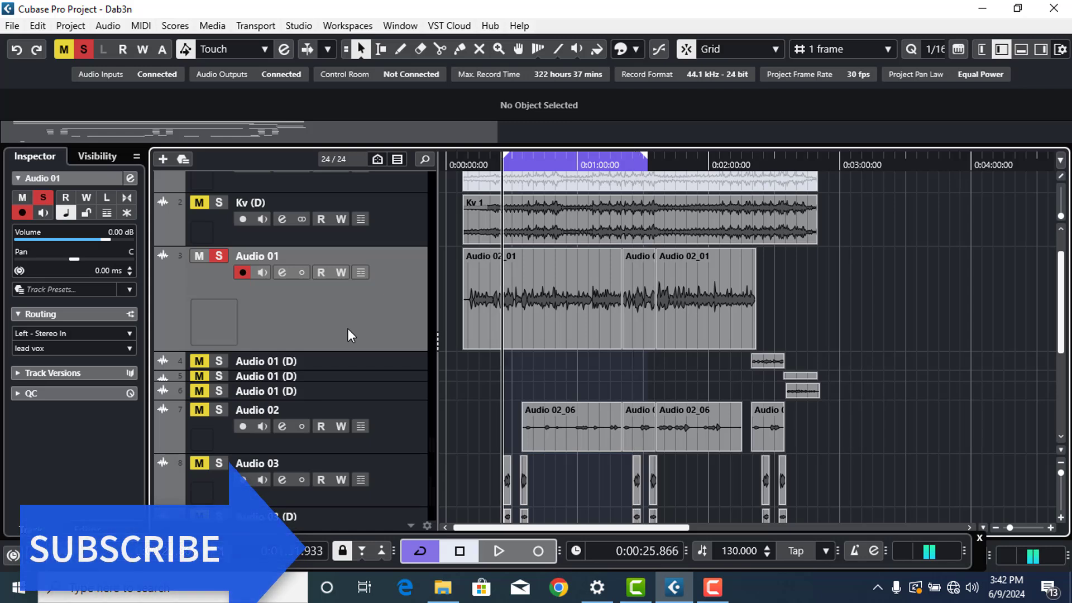
key("space")
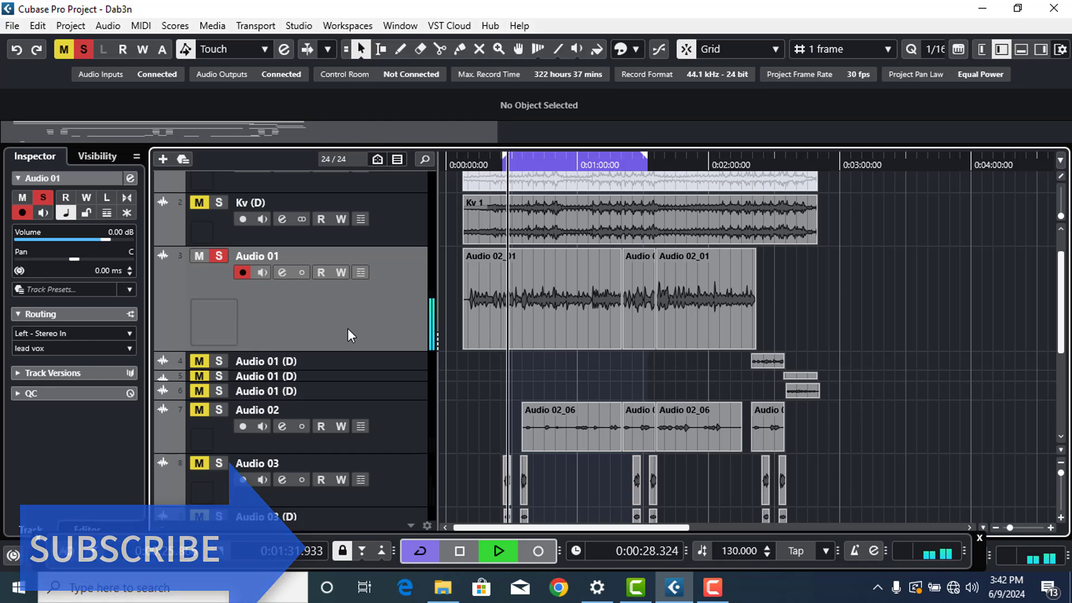
key("h")
key("h")
key("h")
key("h")
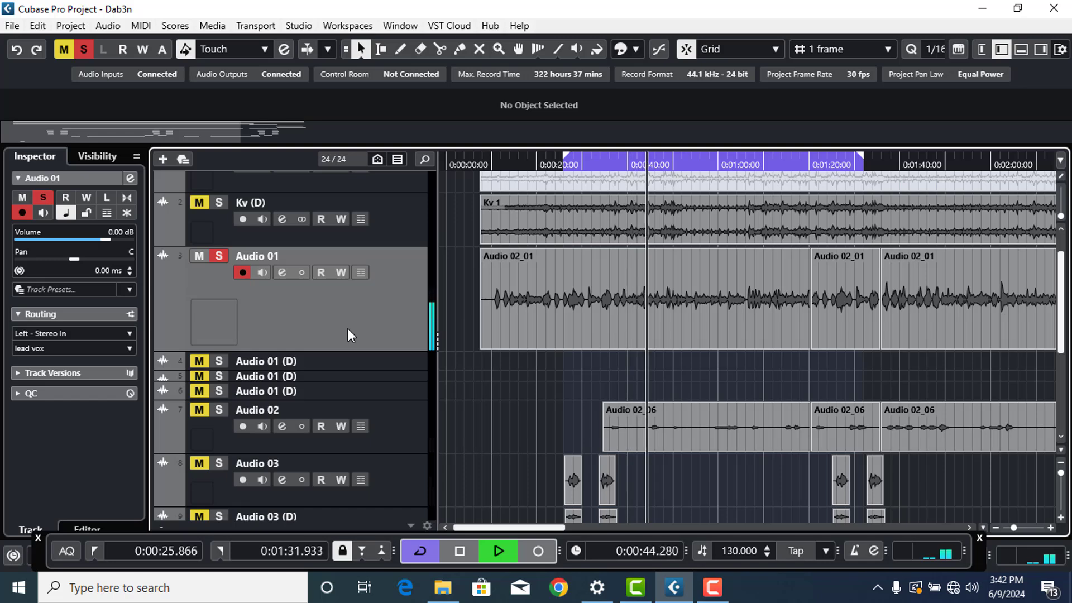
key("space")
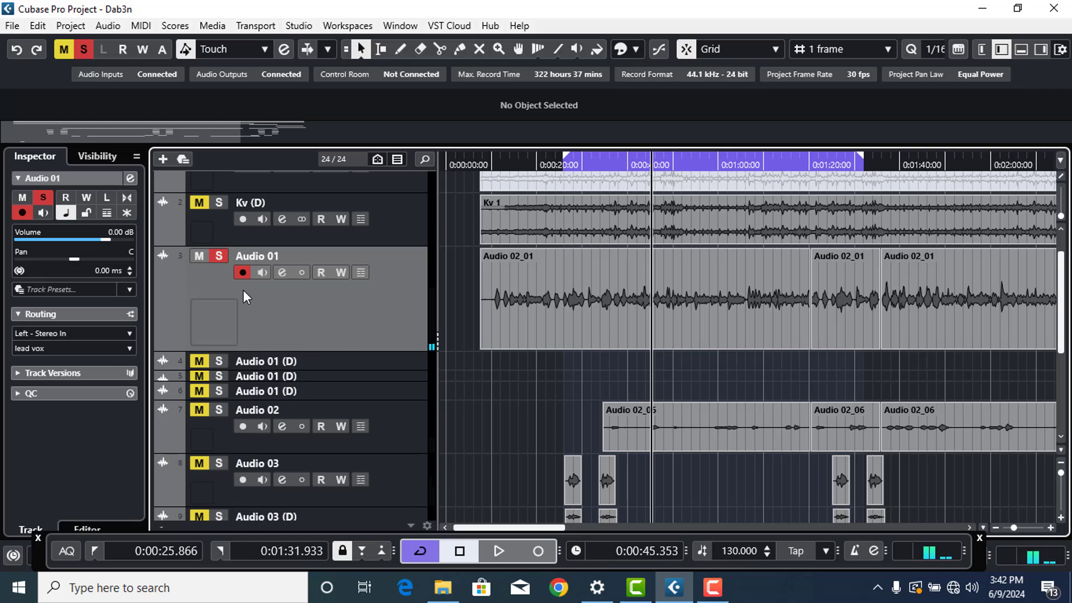
- Examine the Retune Speed and Humanize settings of Auto-Tune Pro in Audio 01's channel settings, and close the plug-in
left_click(130, 179)
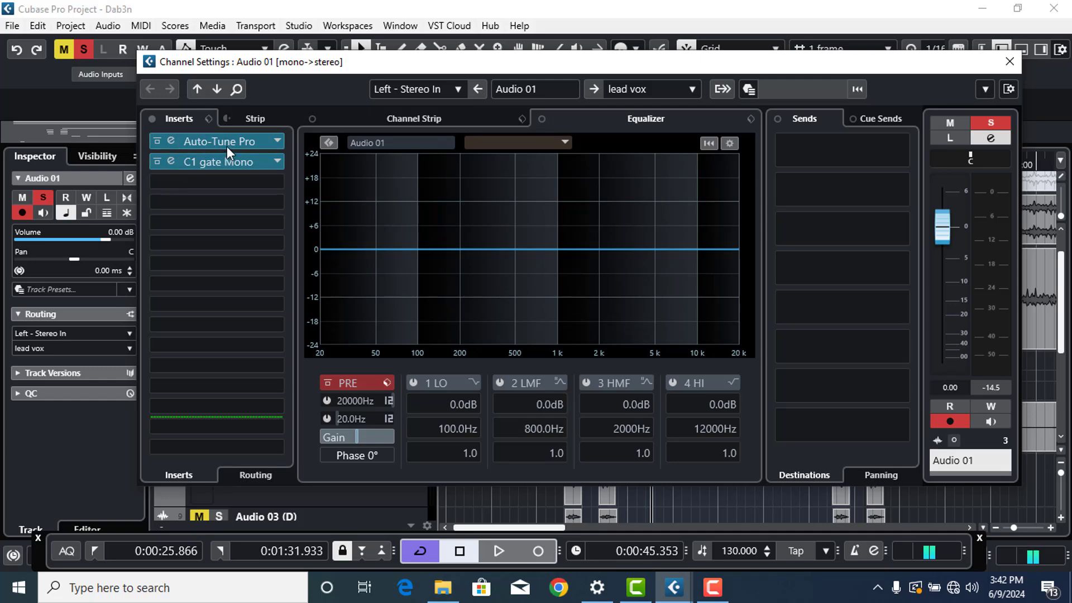
left_click(172, 142)
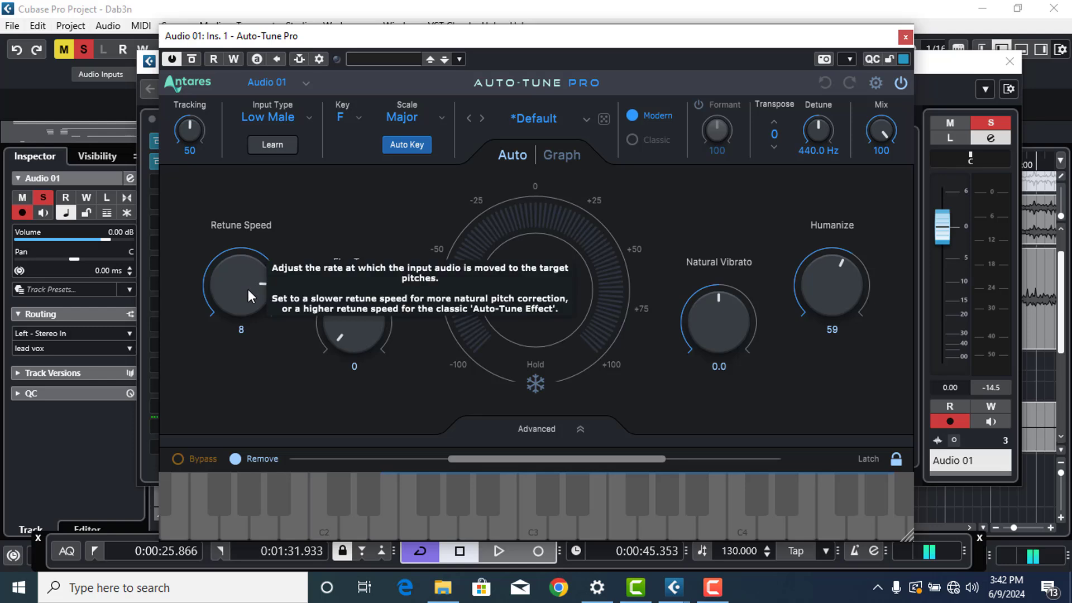
mouse_move(243, 253)
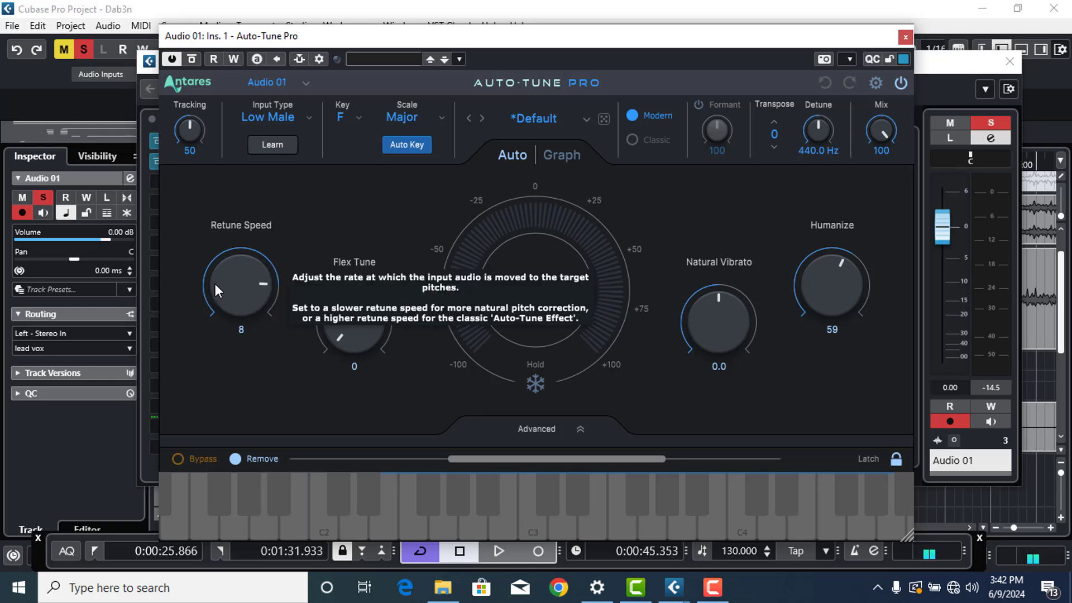
mouse_move(848, 270)
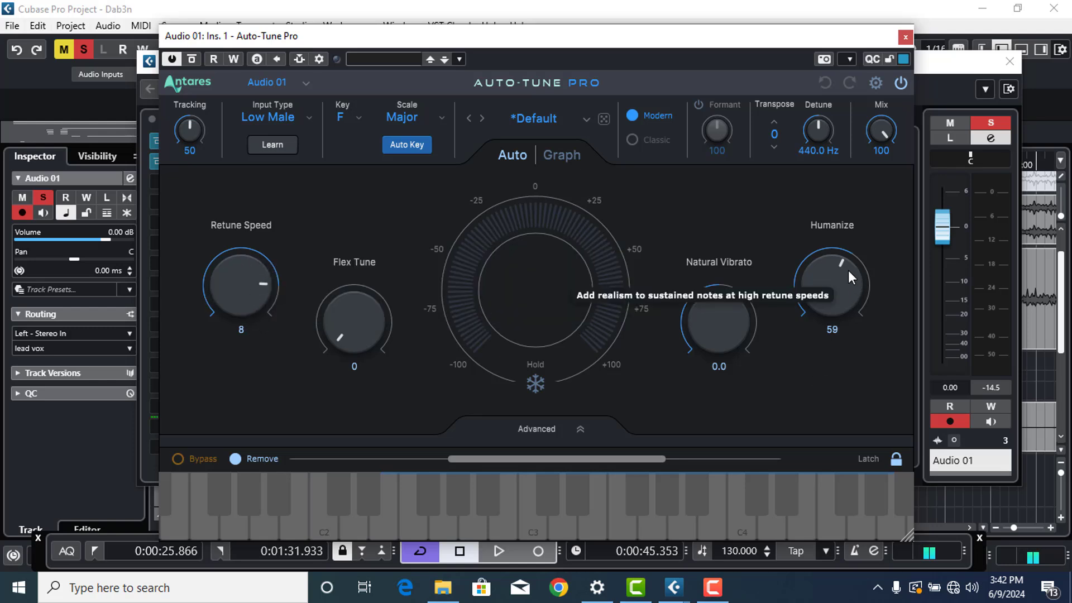
left_click(904, 38)
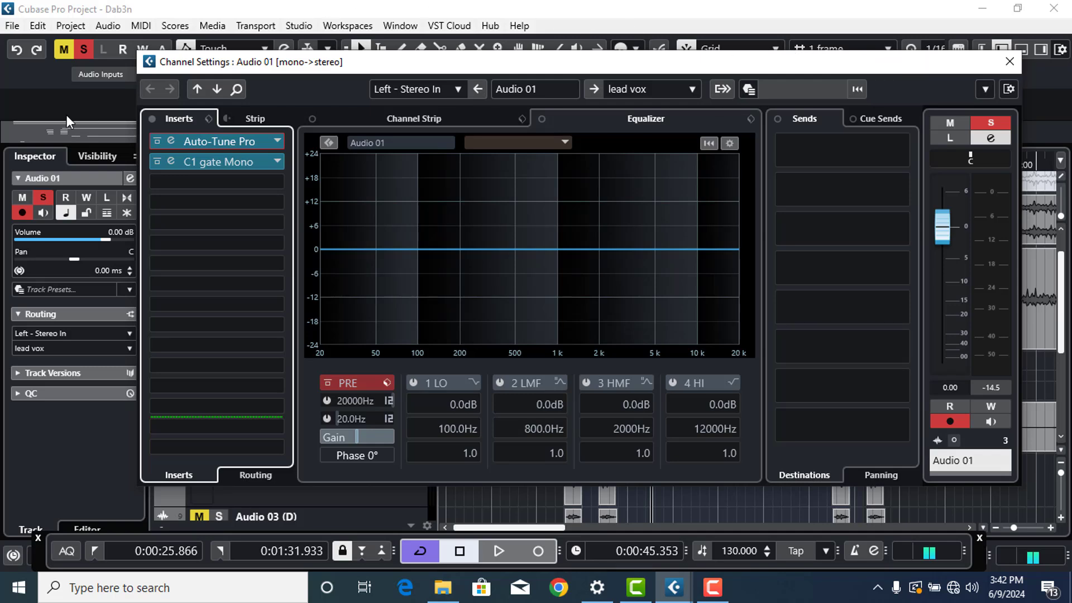
- Review the C1 gate Mono settings on Audio 01, and close the plug-in and channel settings windows
left_click(168, 163)
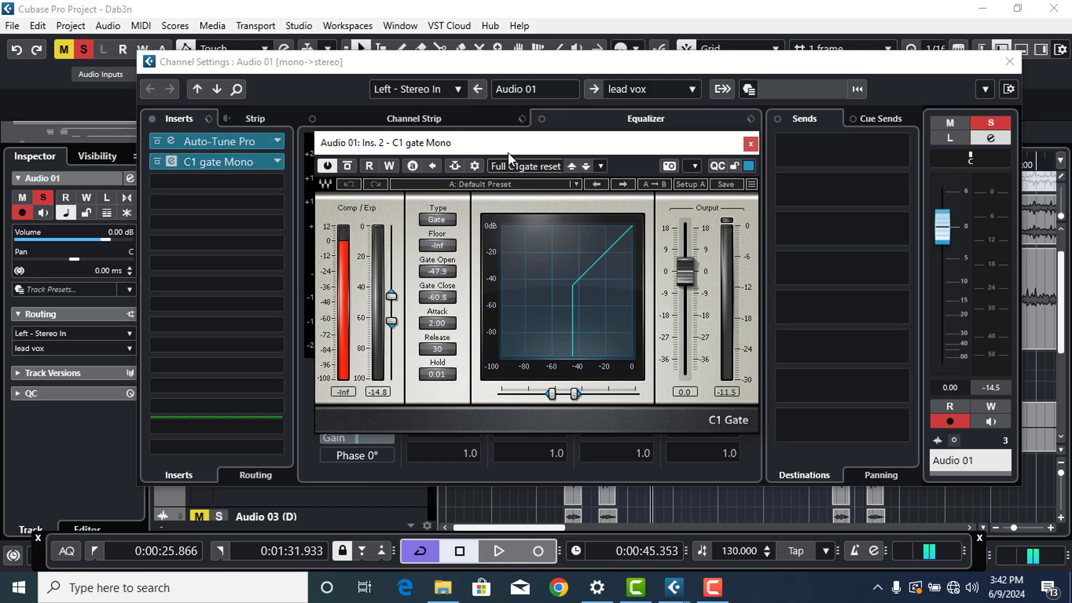
left_click(750, 144)
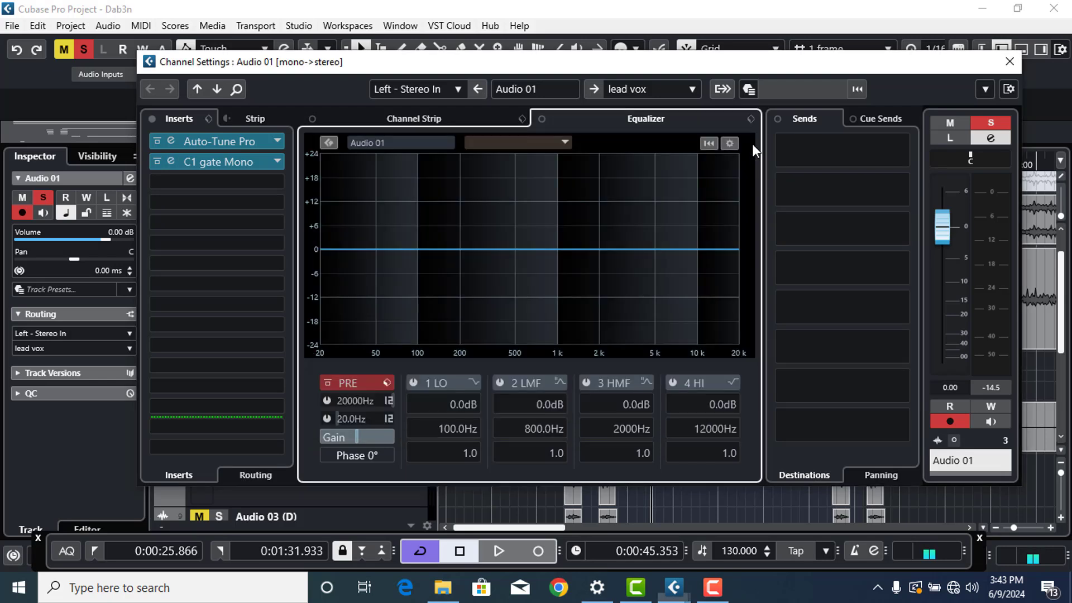
left_click(1008, 61)
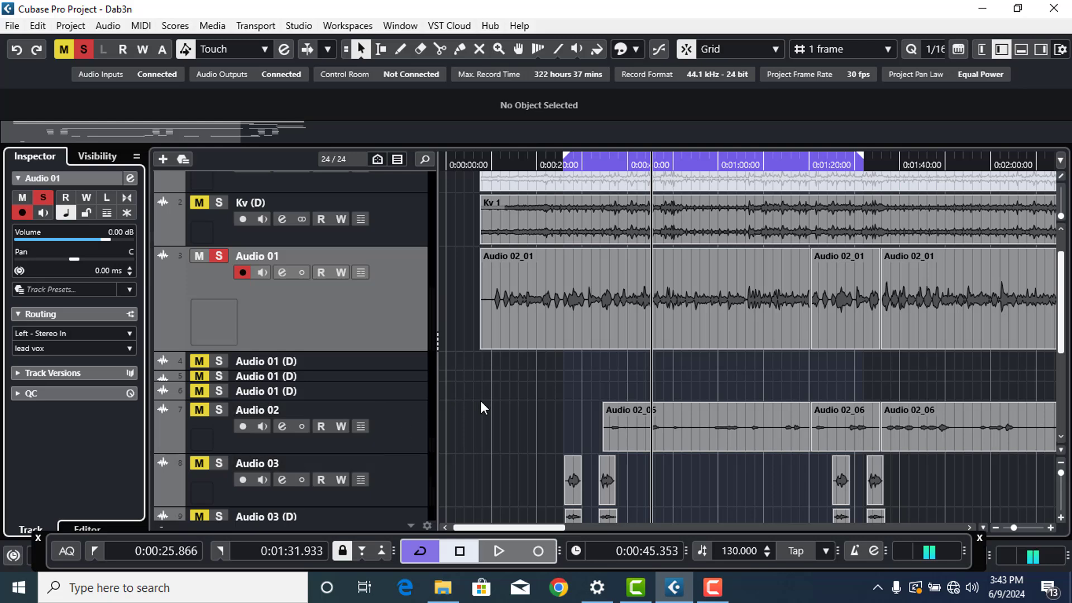
- Expand the Group Tracks folder and open the channel settings of the lead vox group track
scroll(481, 402, "down", 5)
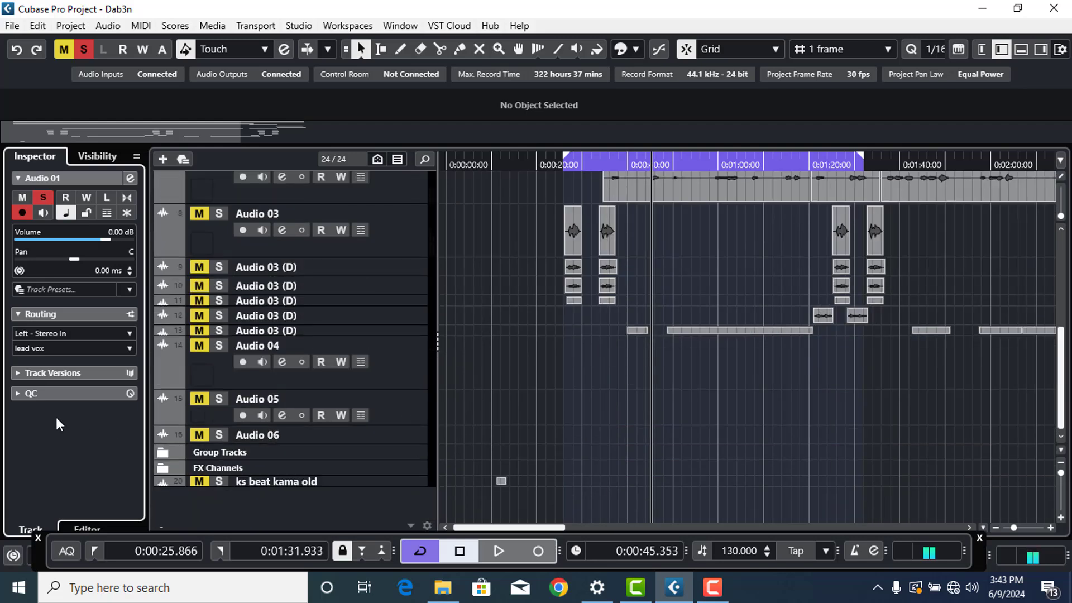
left_click(160, 452)
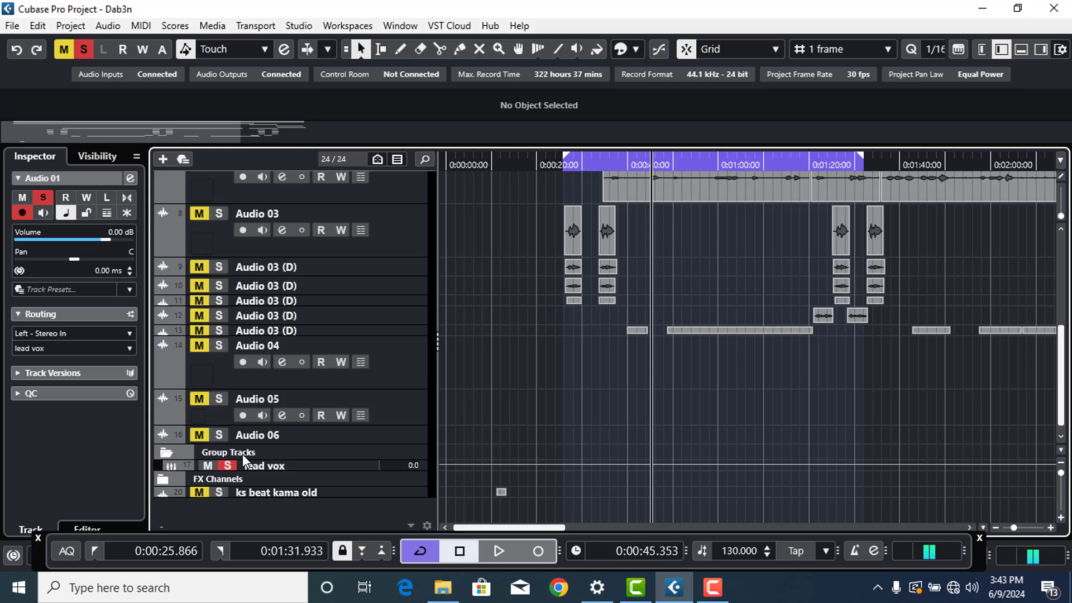
left_click(427, 464)
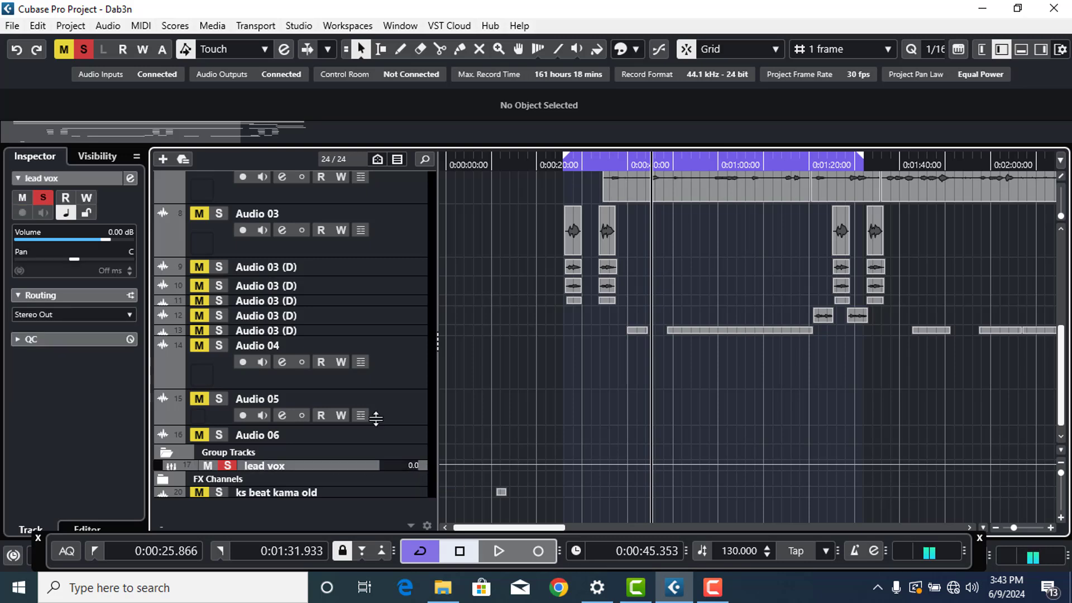
left_click(135, 177)
left_click(132, 178)
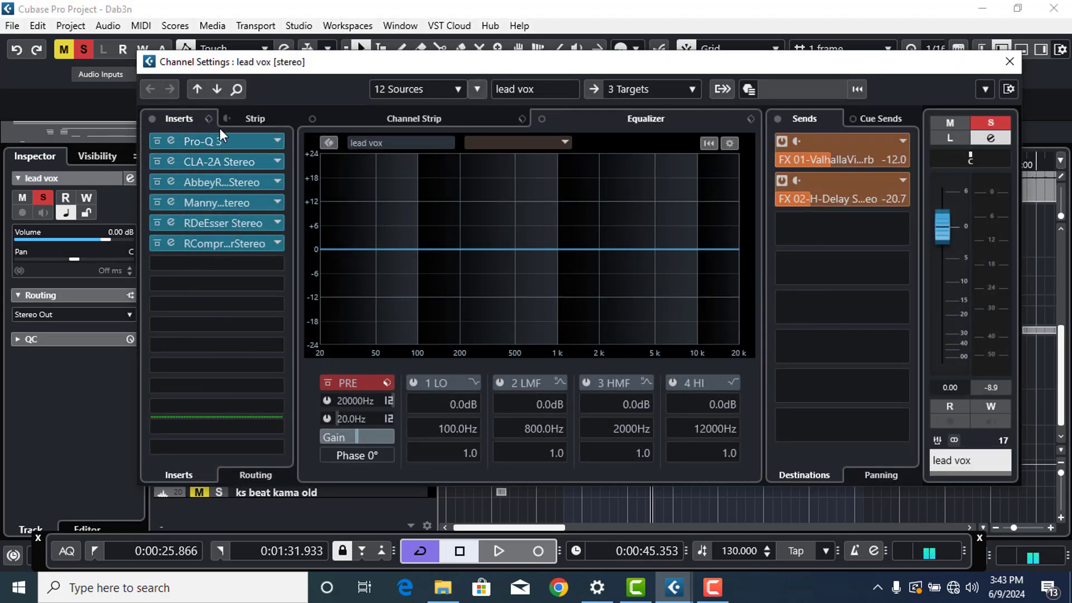
- Bypass all inserts and all sends on the lead vox group and listen to the unprocessed vocal
left_click(152, 118)
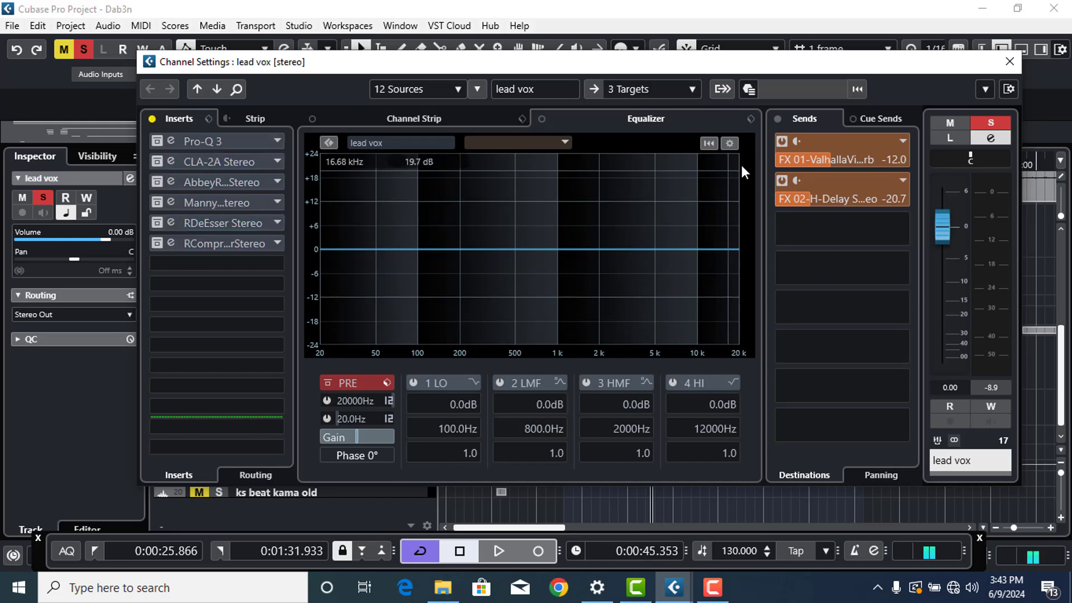
left_click(777, 118)
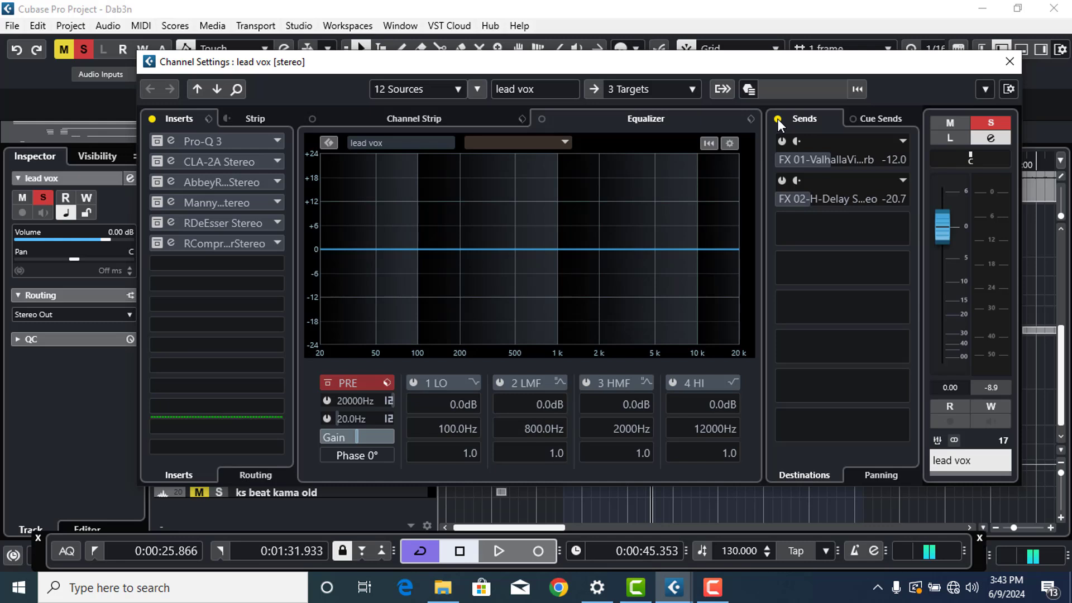
key("space")
key("space")
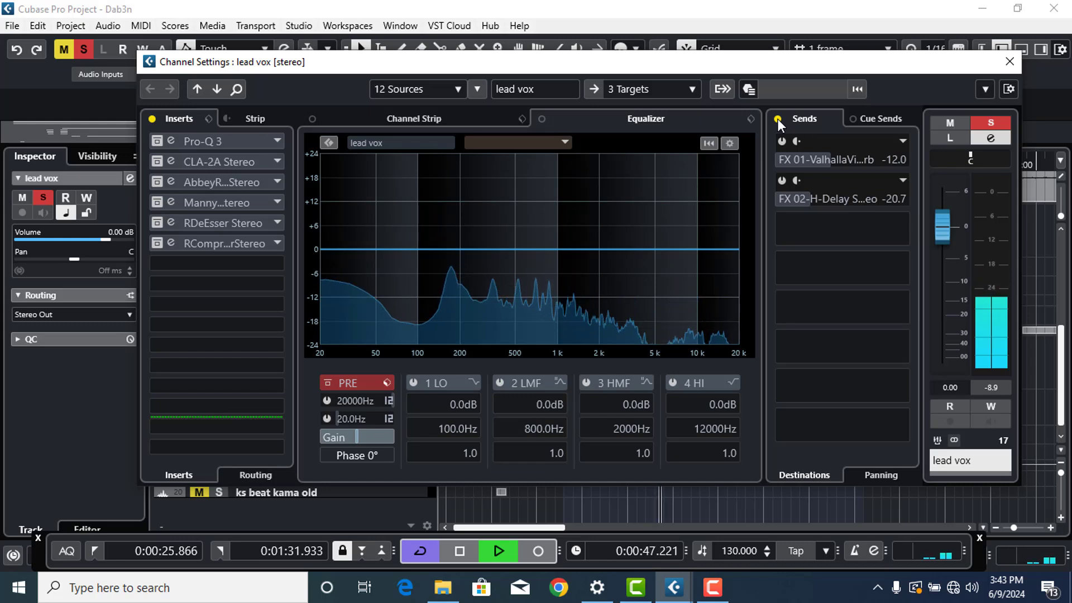
key("space")
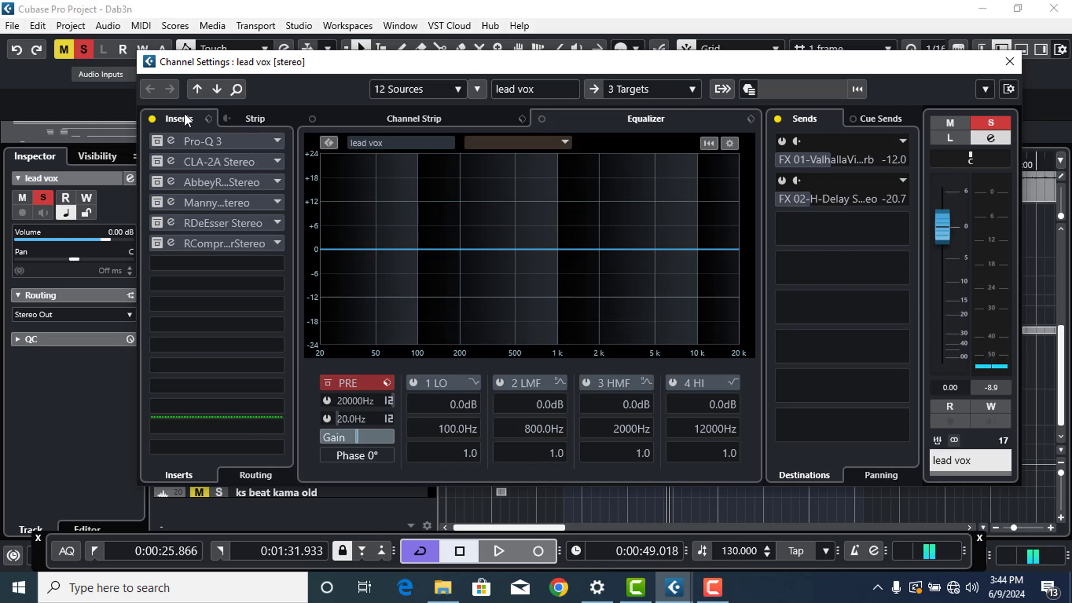
left_click(154, 118)
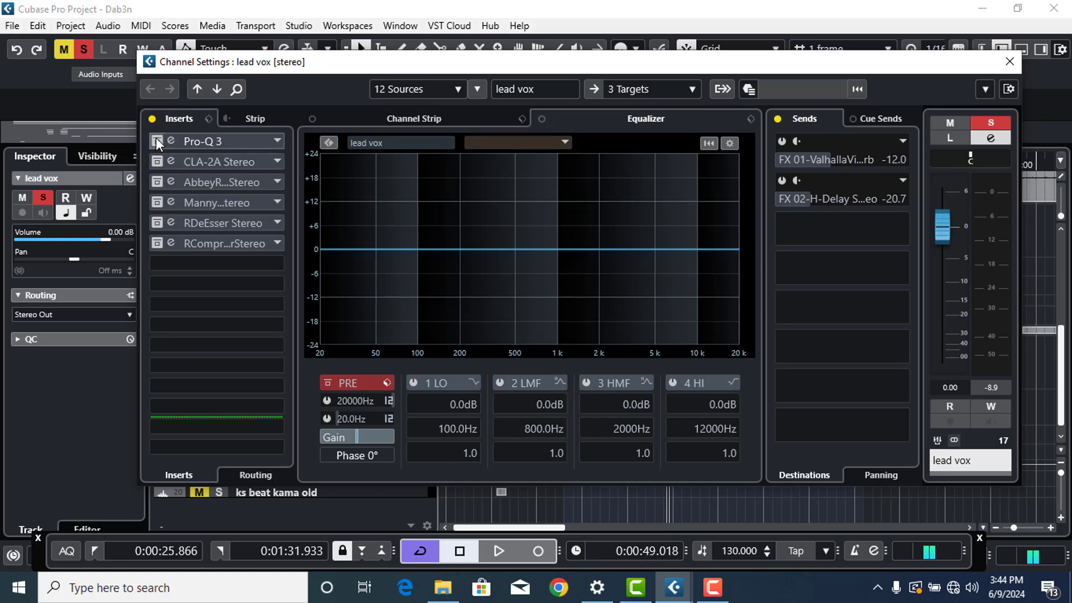
- Reactivate the Pro-Q 3 insert on the lead vox group and examine the bands of its EQ curve
left_click(156, 140)
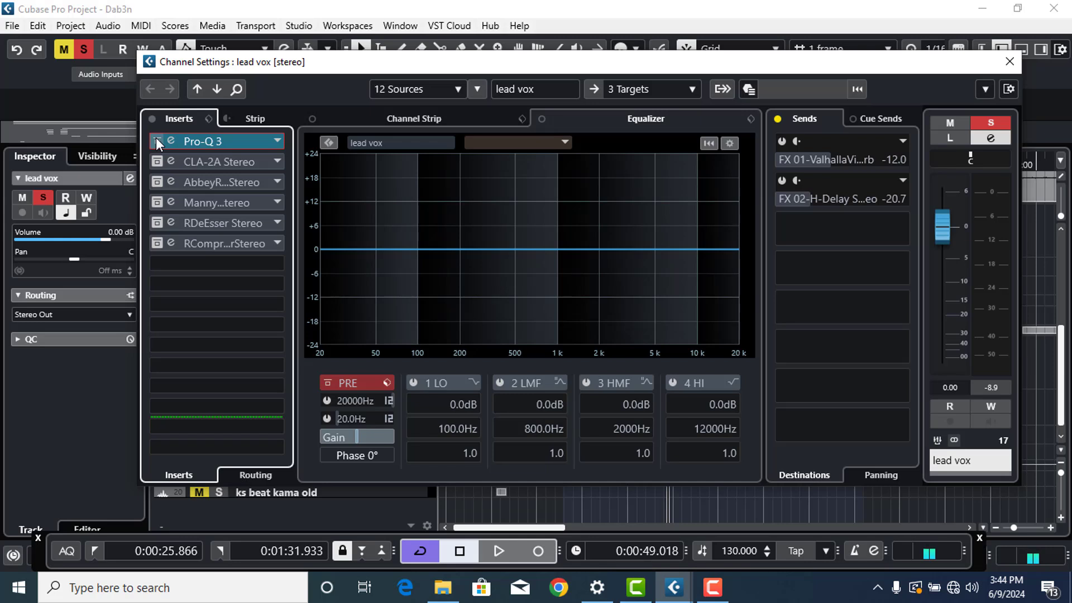
left_click(170, 141)
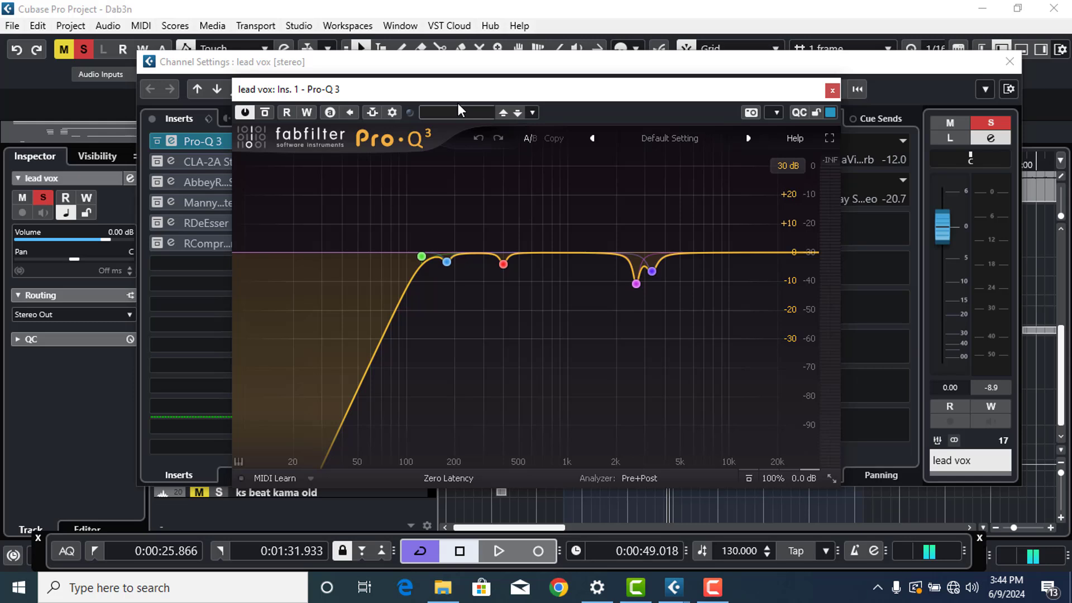
left_click_drag(441, 89, 508, 57)
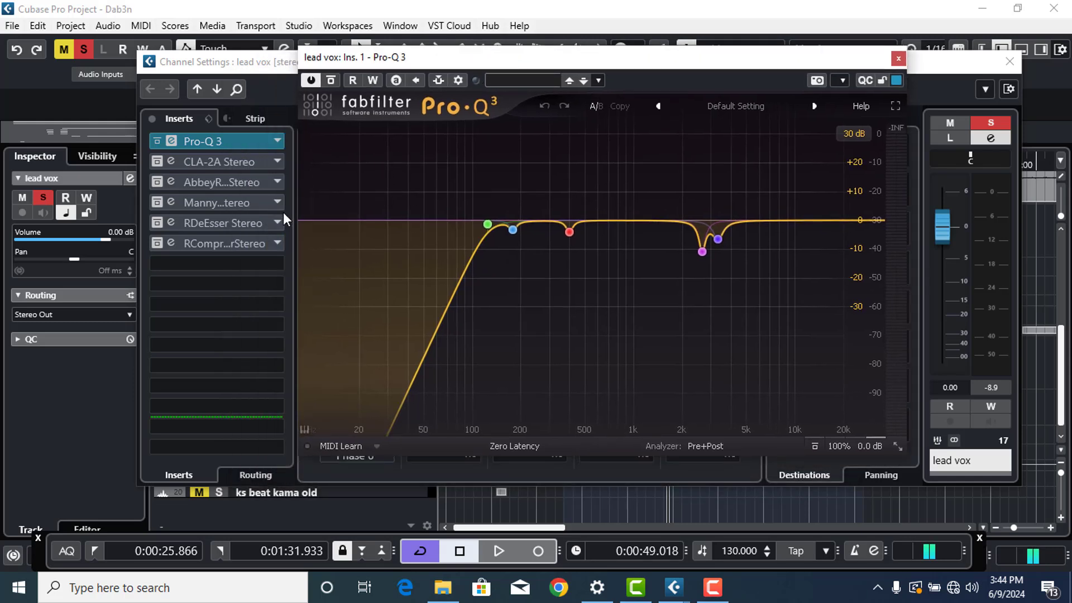
mouse_move(499, 266)
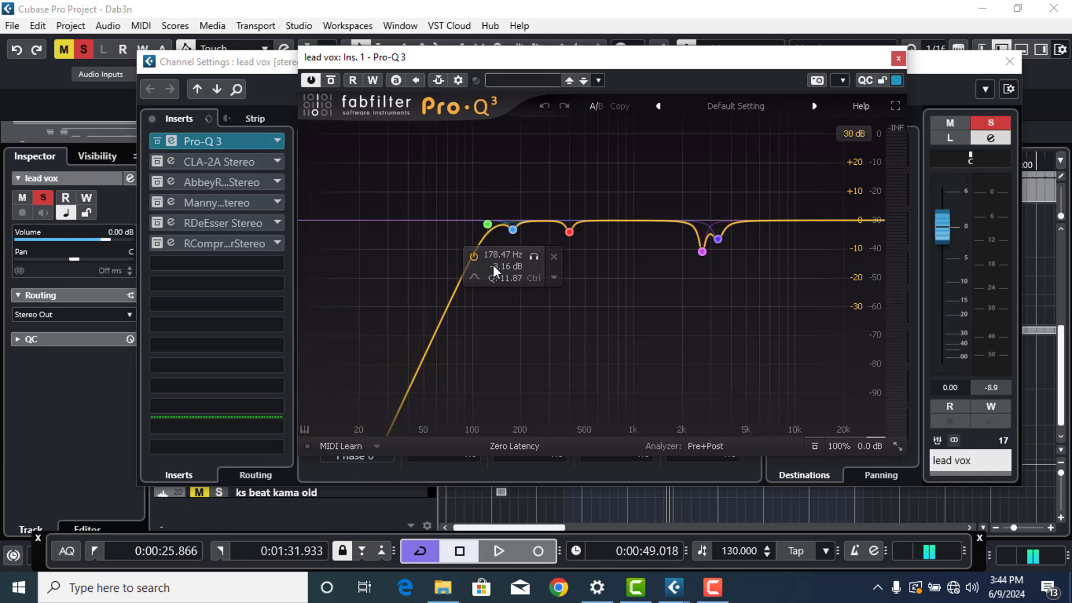
mouse_move(491, 229)
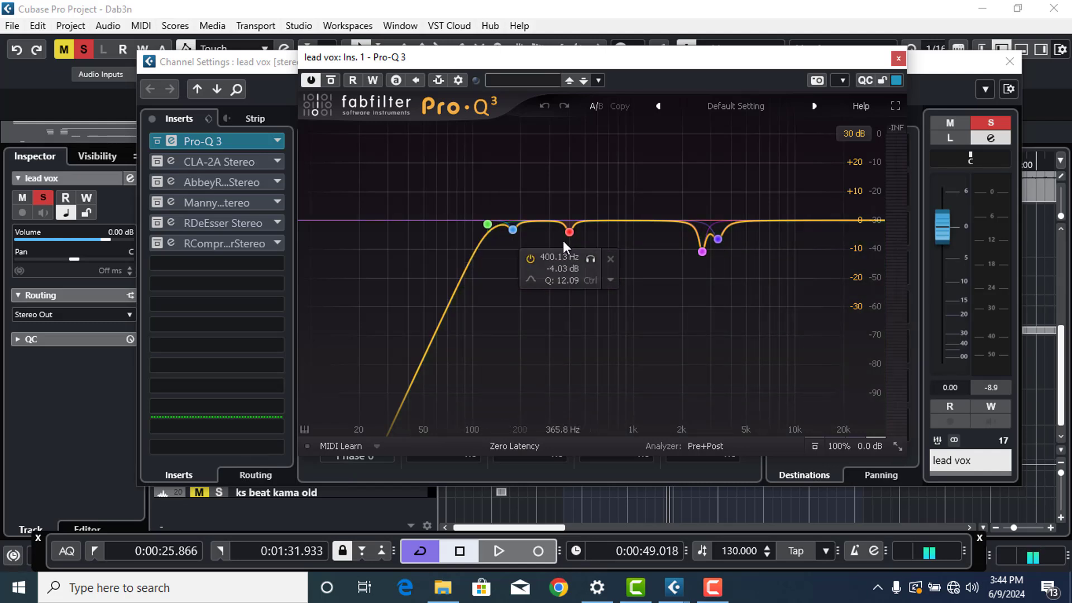
left_click(702, 251)
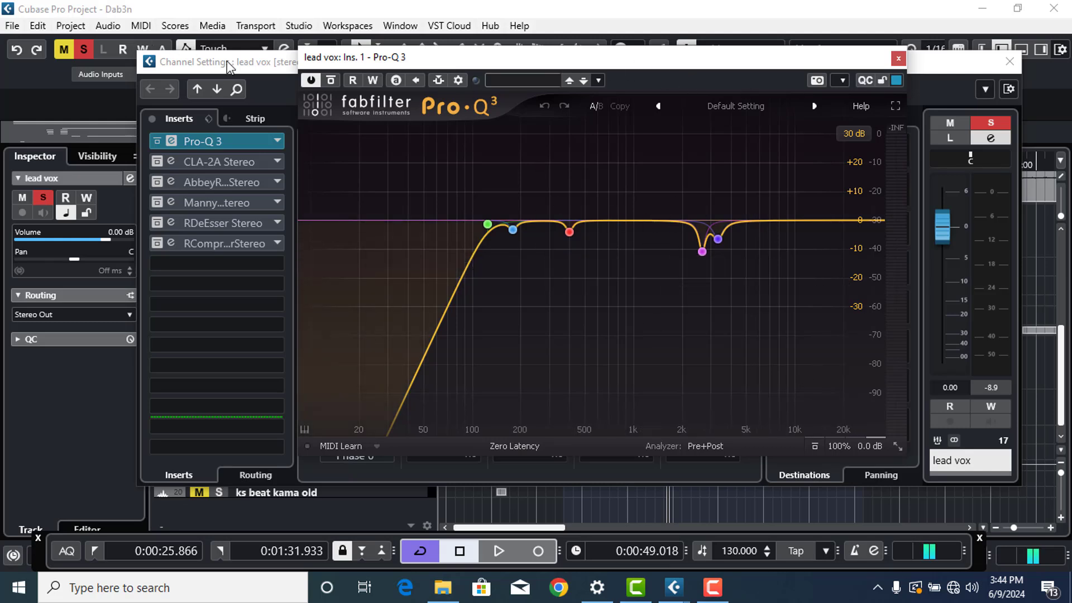
- Compare the lead vocal with Pro-Q 3 switched off, bypassed and active during playback, and close the plug-in
left_click(311, 80)
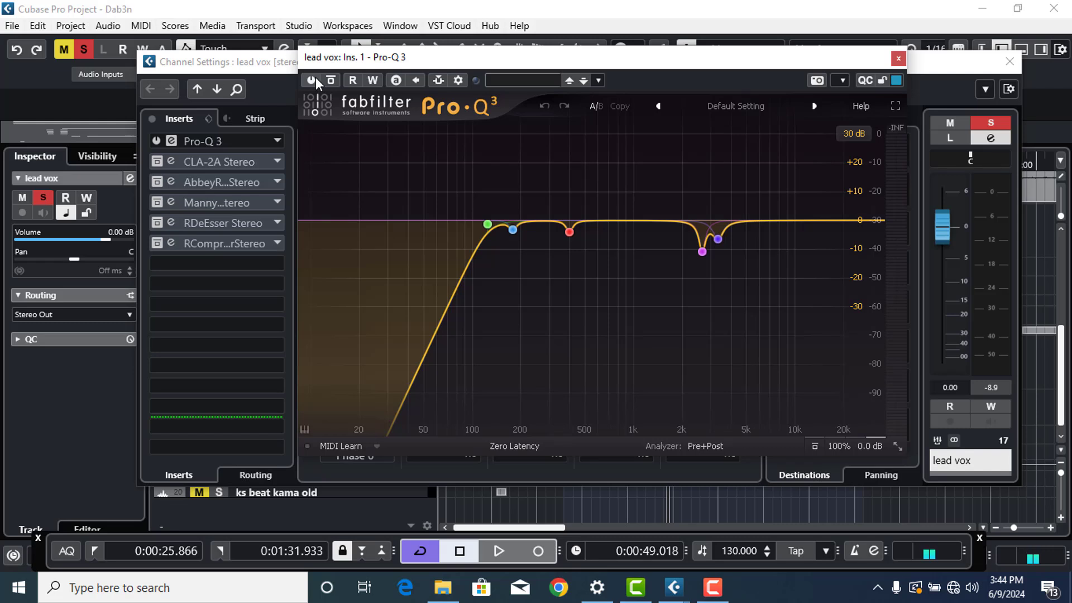
left_click(316, 77)
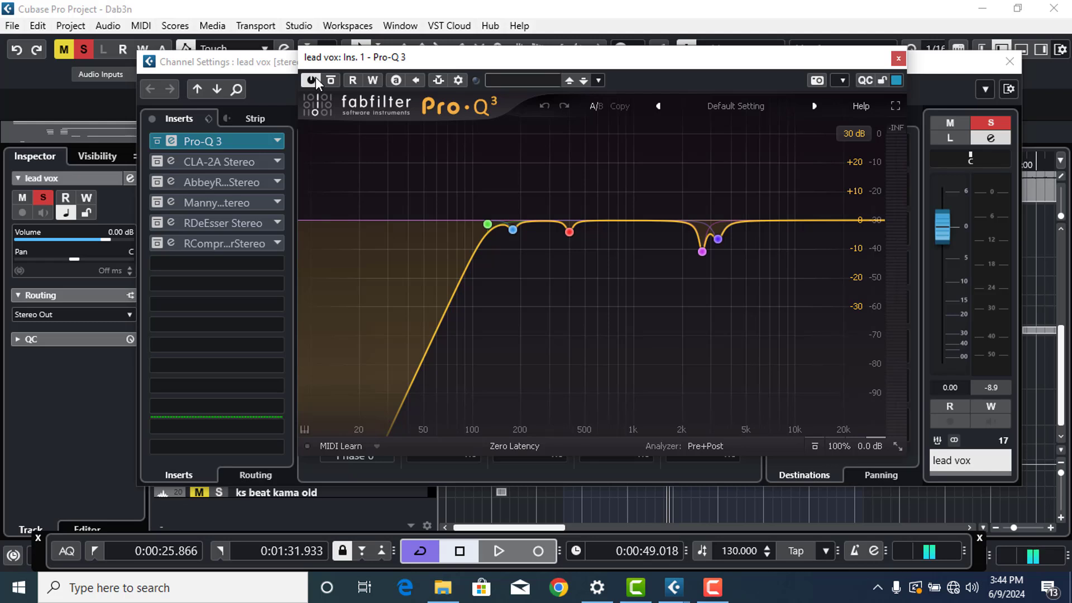
key("space")
key("space")
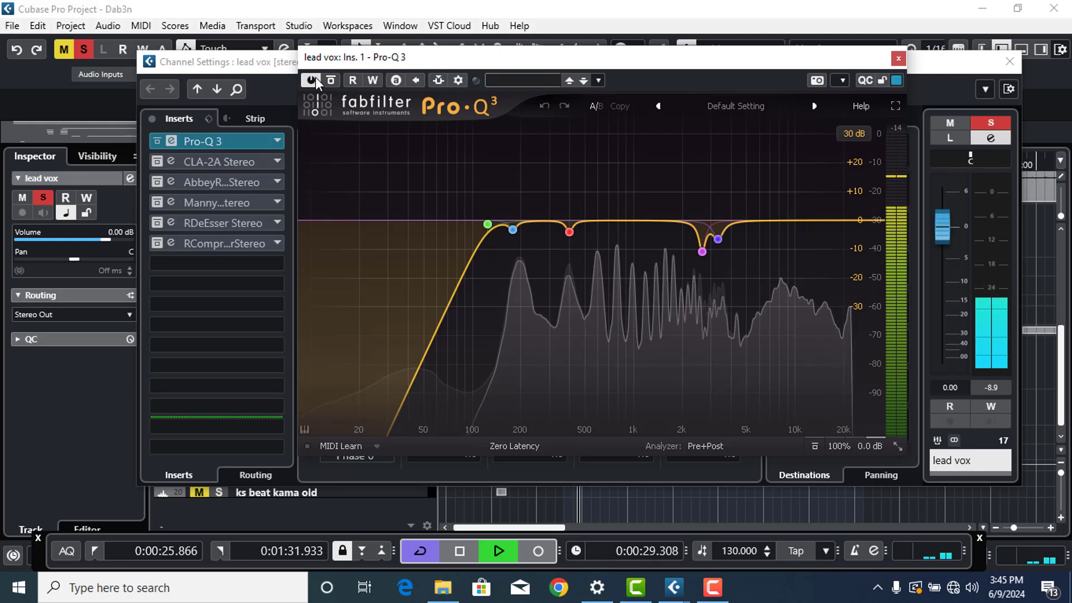
left_click(311, 80)
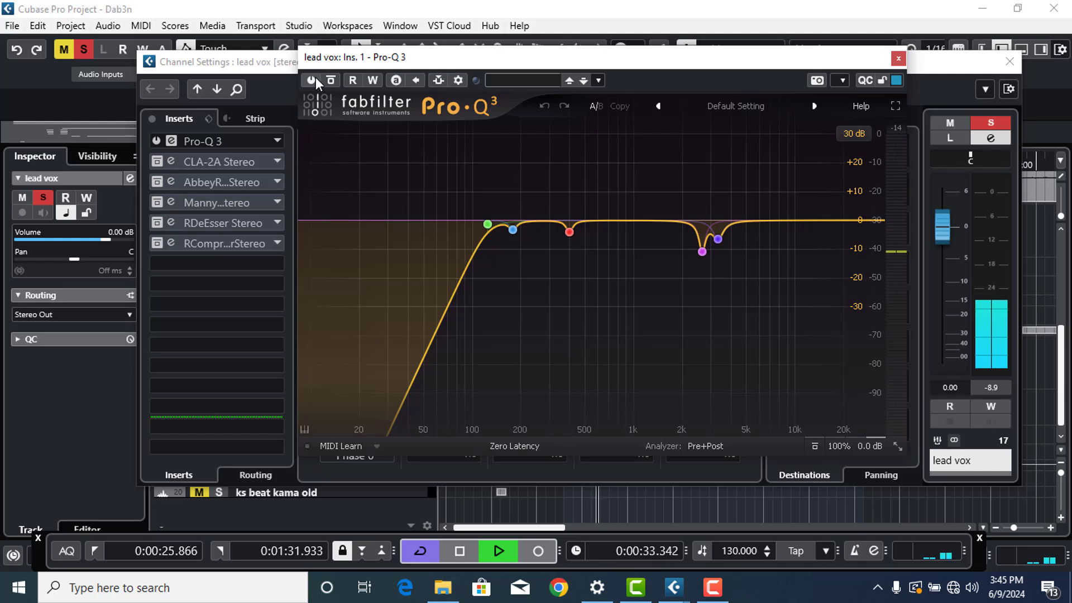
left_click(316, 77)
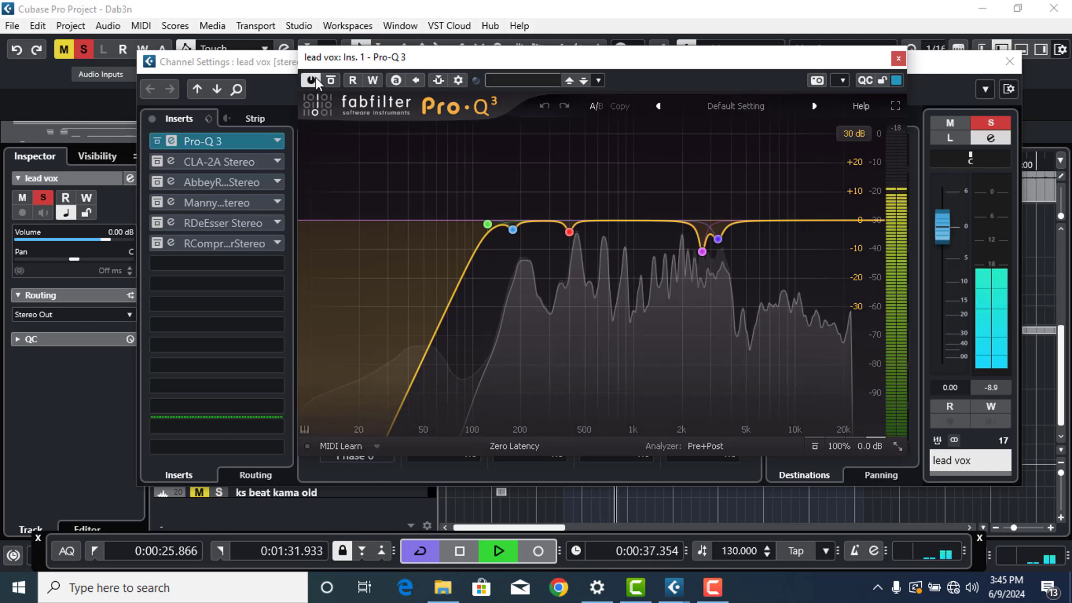
left_click(330, 79)
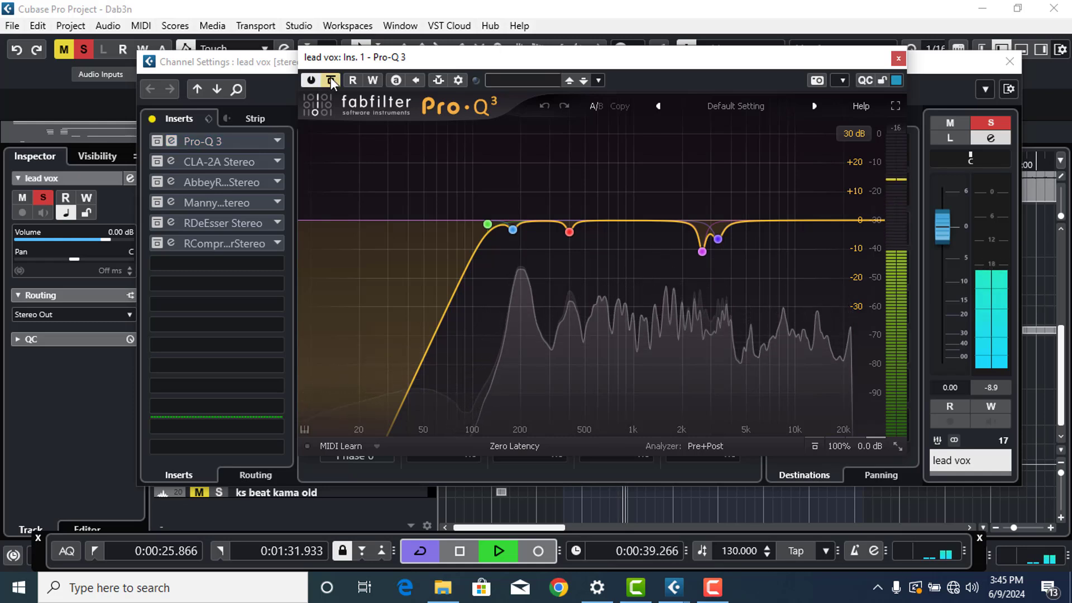
left_click(330, 77)
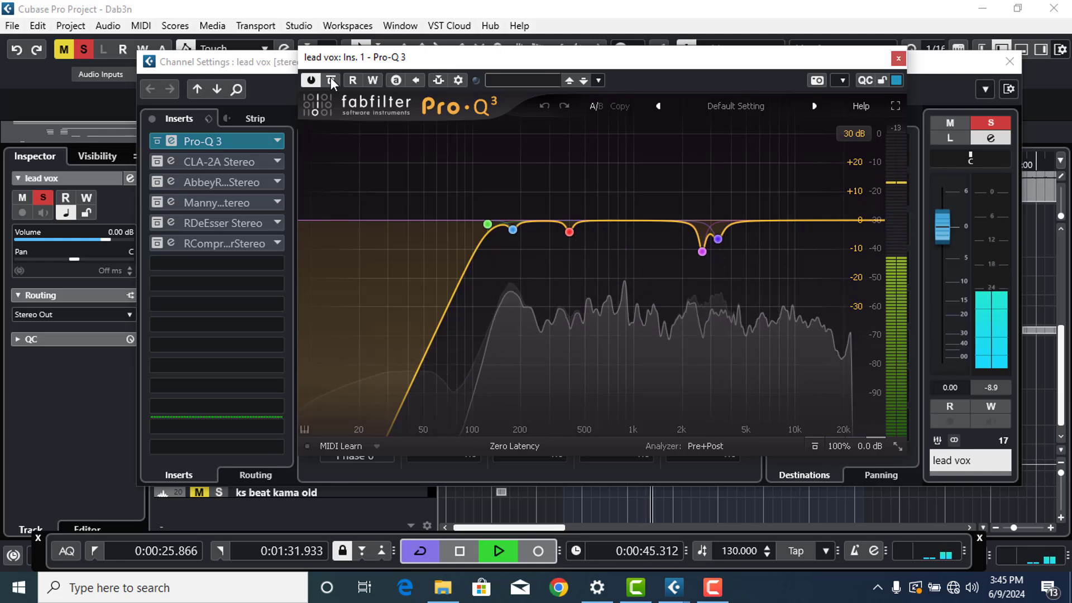
left_click(331, 77)
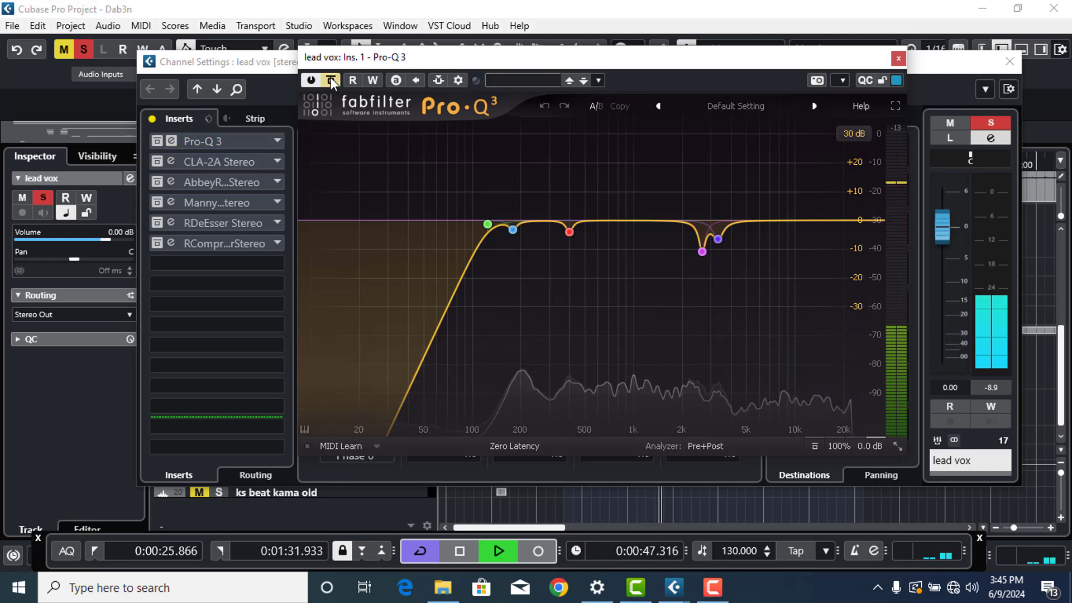
left_click(331, 77)
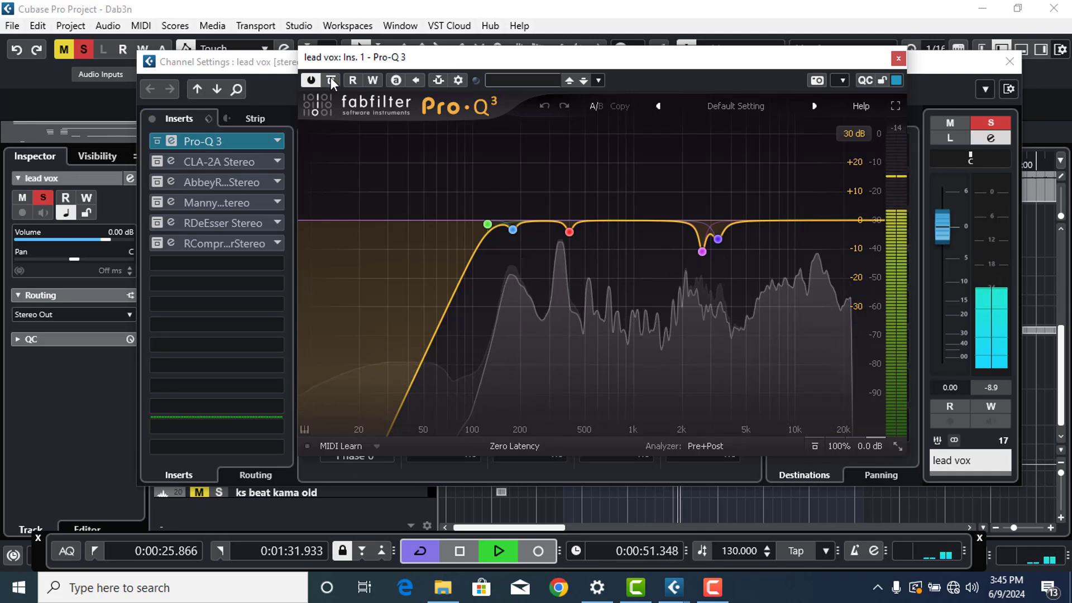
key("space")
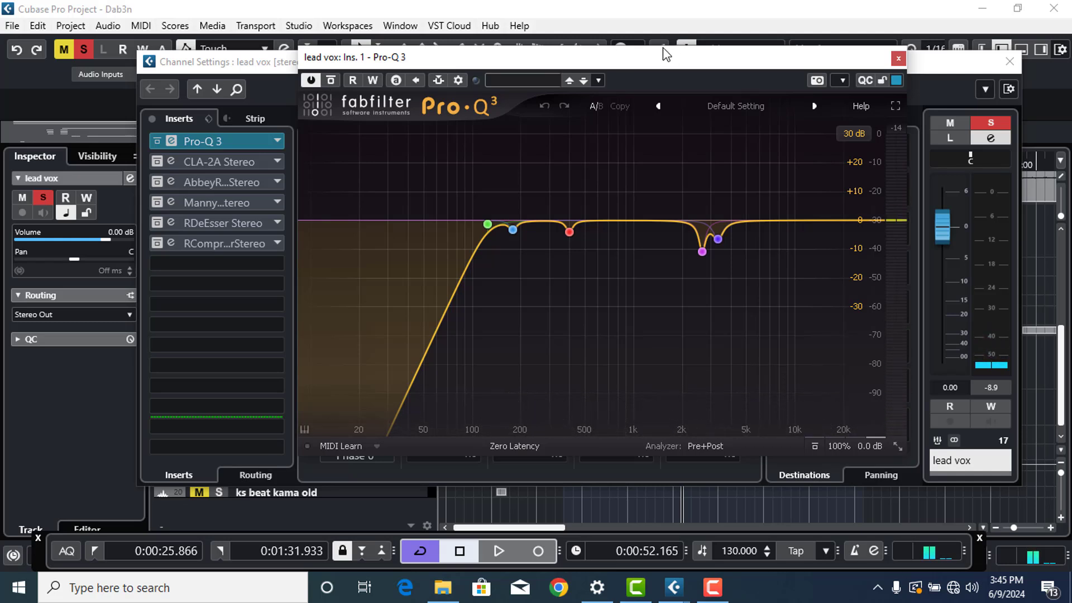
left_click(899, 59)
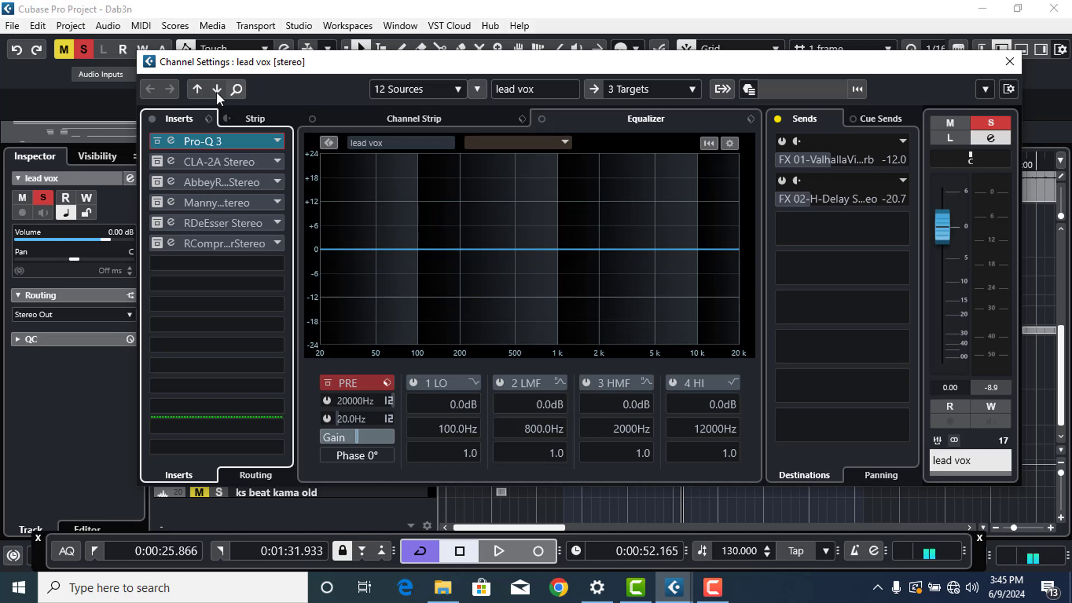
- Reactivate the CLA-2A Stereo insert on the lead vox group and review its compressor and Hi Freq settings
left_click(172, 162)
left_click(158, 162)
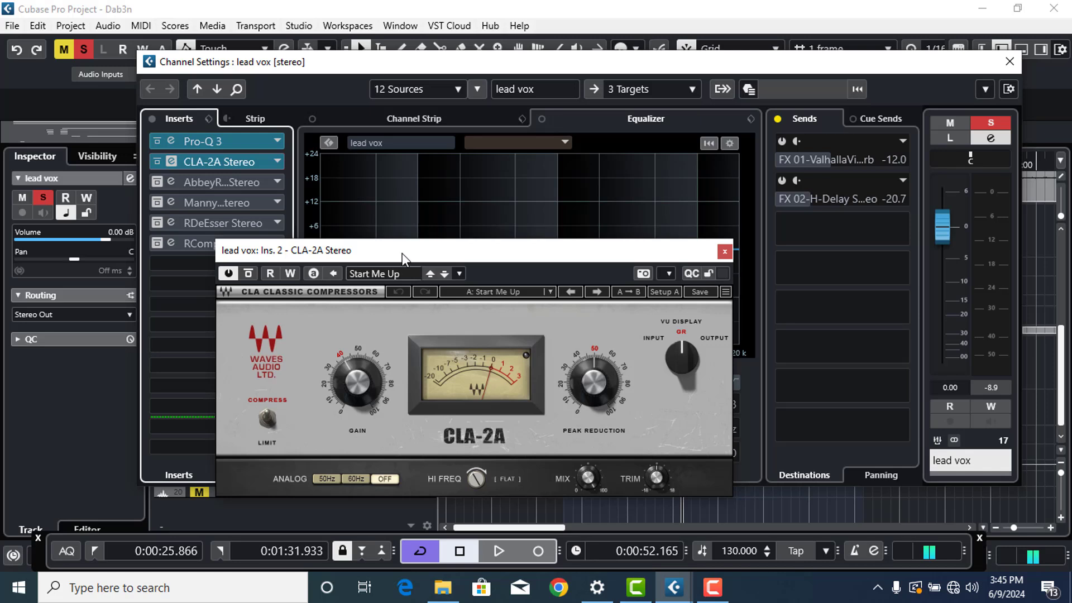
left_click_drag(402, 253, 470, 135)
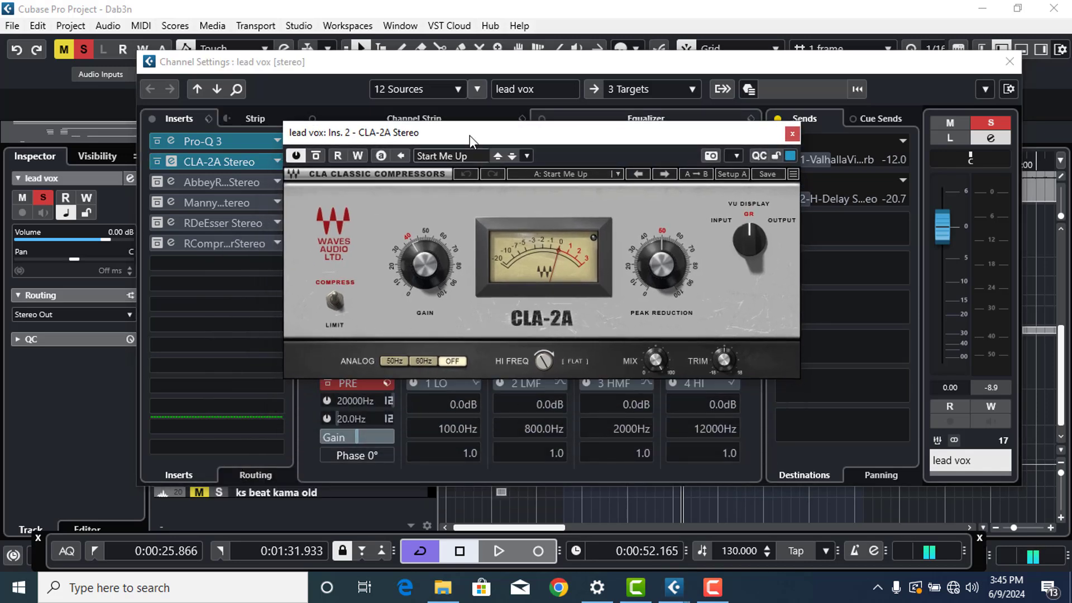
left_click(540, 367)
left_click(540, 369)
- Compare the lead vocal with the CLA-2A compressor switched off and on during playback, and close the plug-in
key("space")
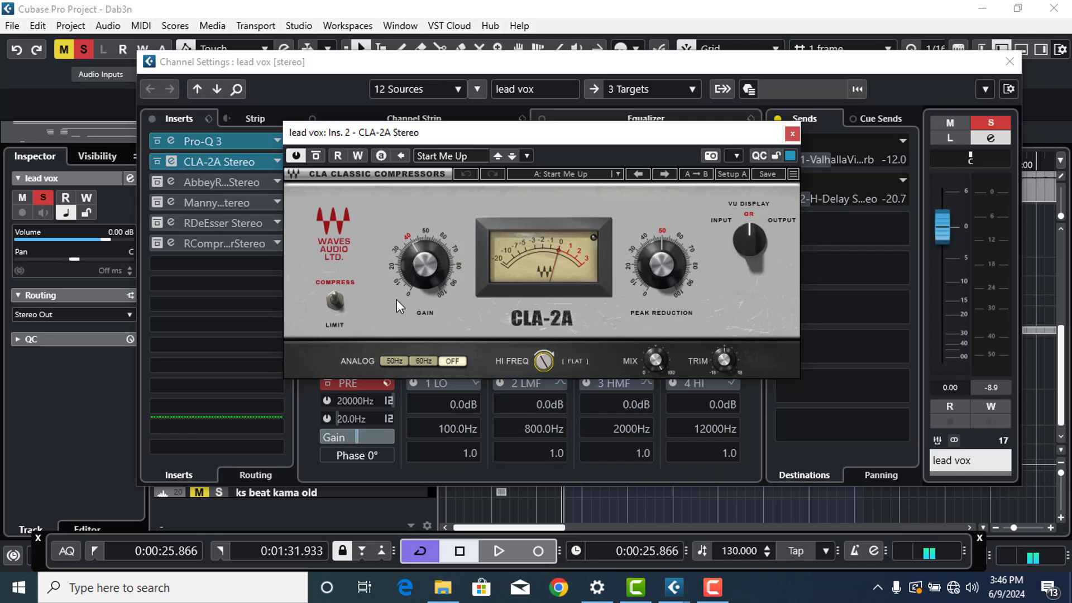
key("space")
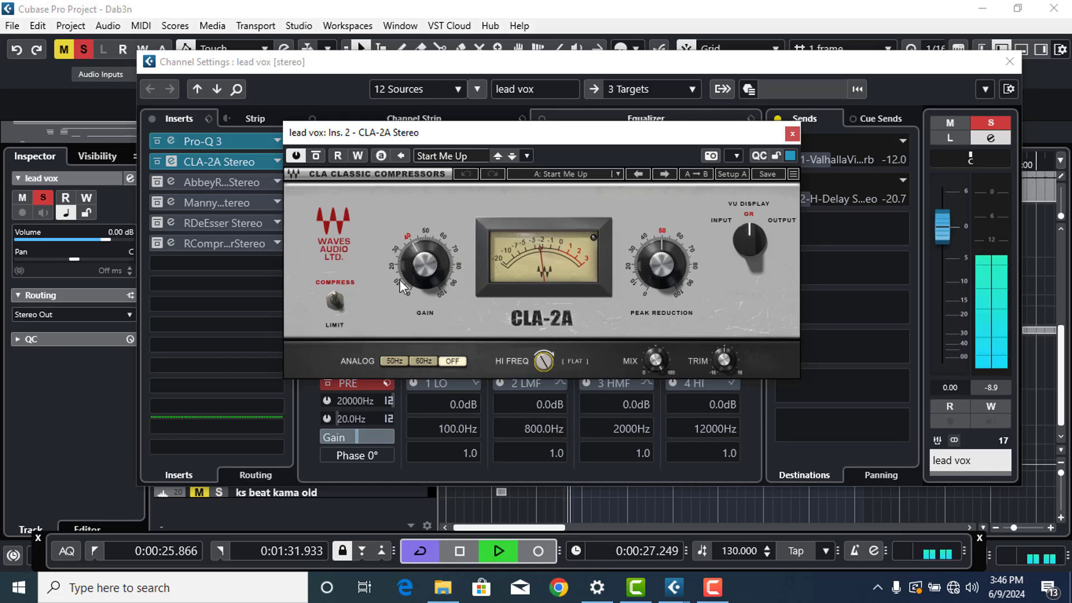
left_click(300, 155)
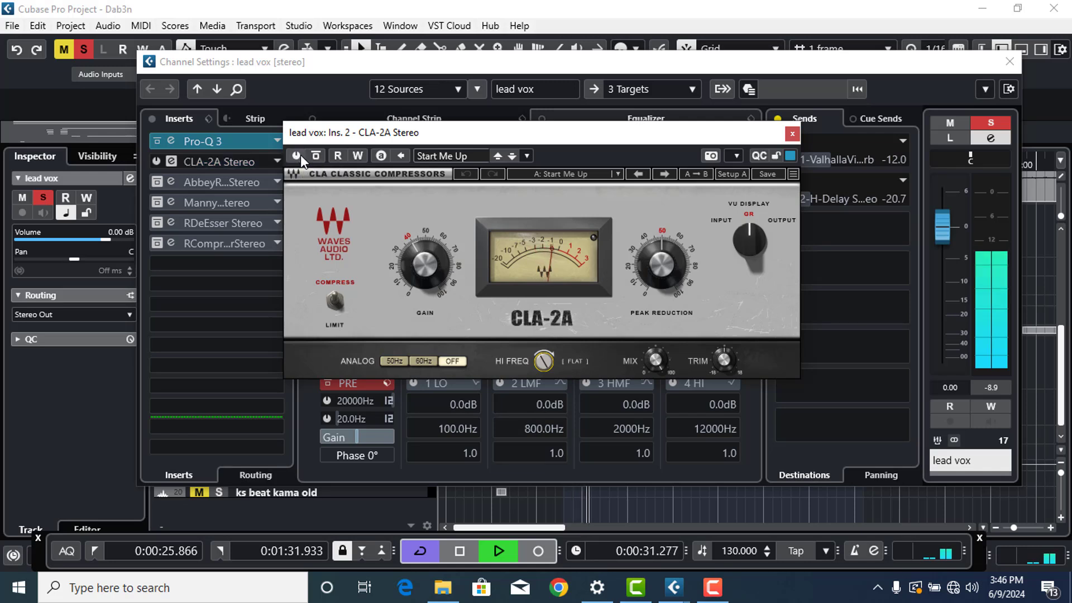
left_click(297, 155)
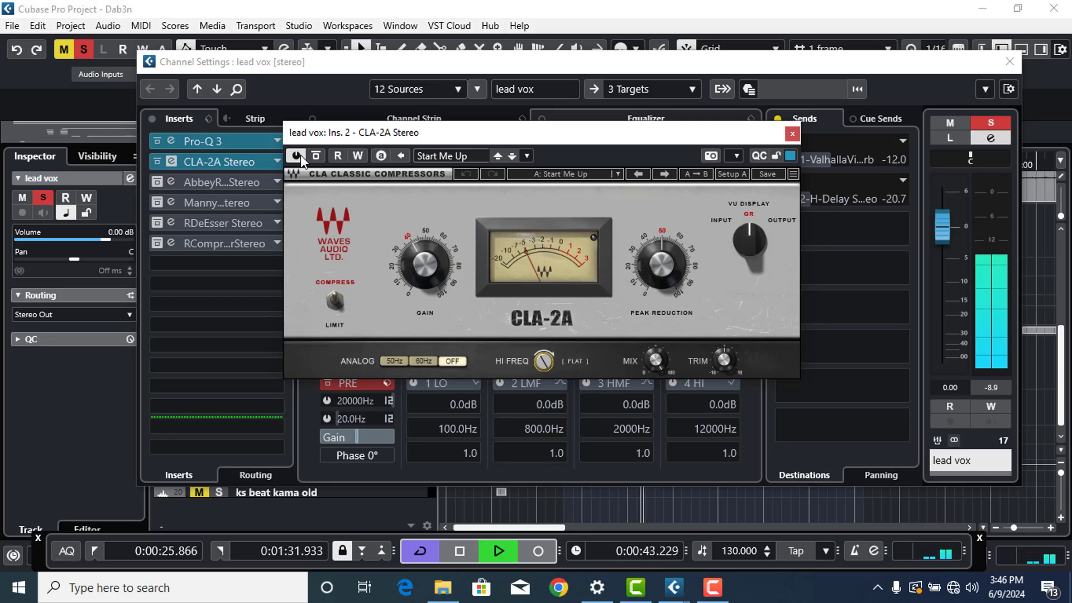
left_click(299, 156)
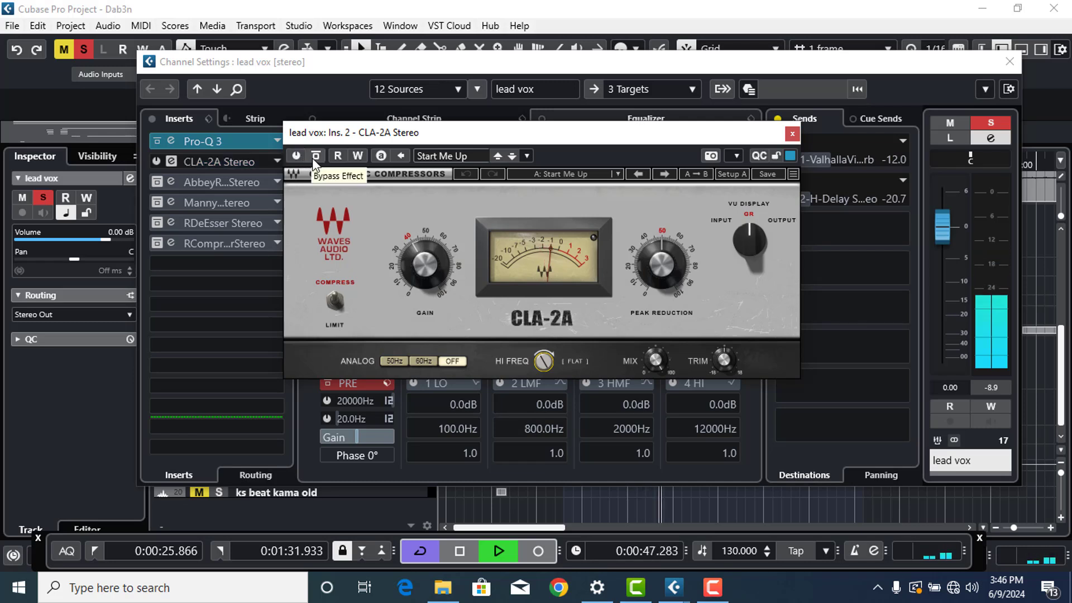
left_click(298, 156)
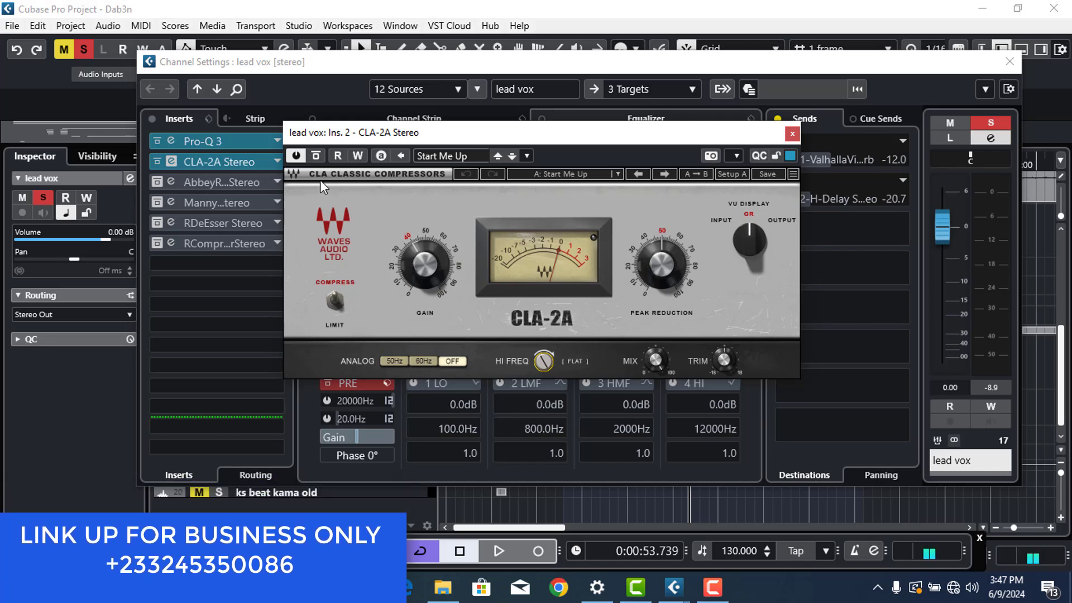
left_click(792, 134)
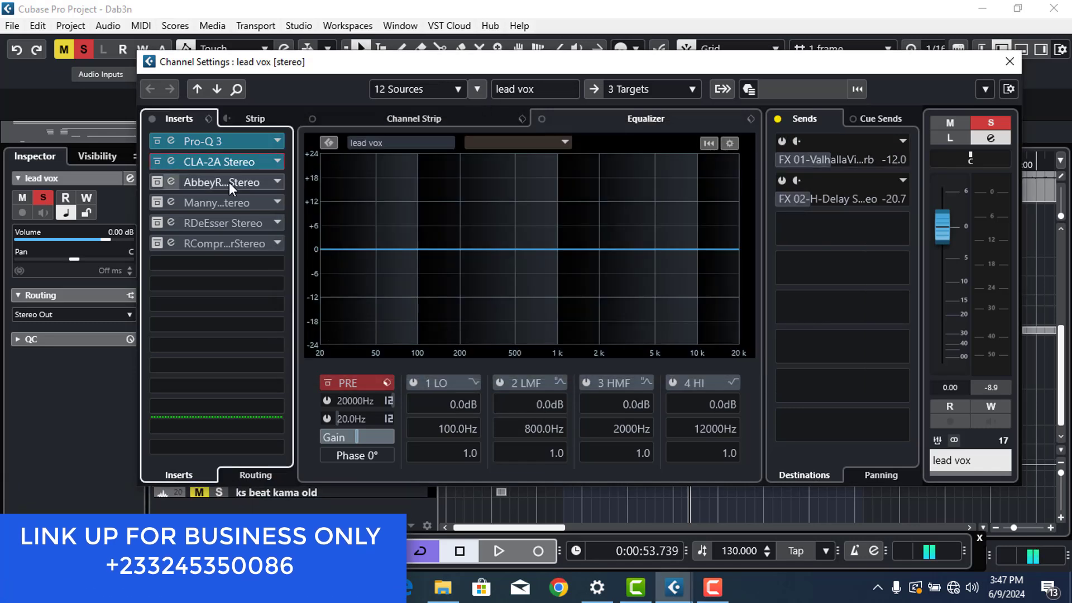
- Reactivate the Abbey Road Saturator insert on the lead vox group and review its compander, saturator, Blend and Mix settings
left_click(153, 182)
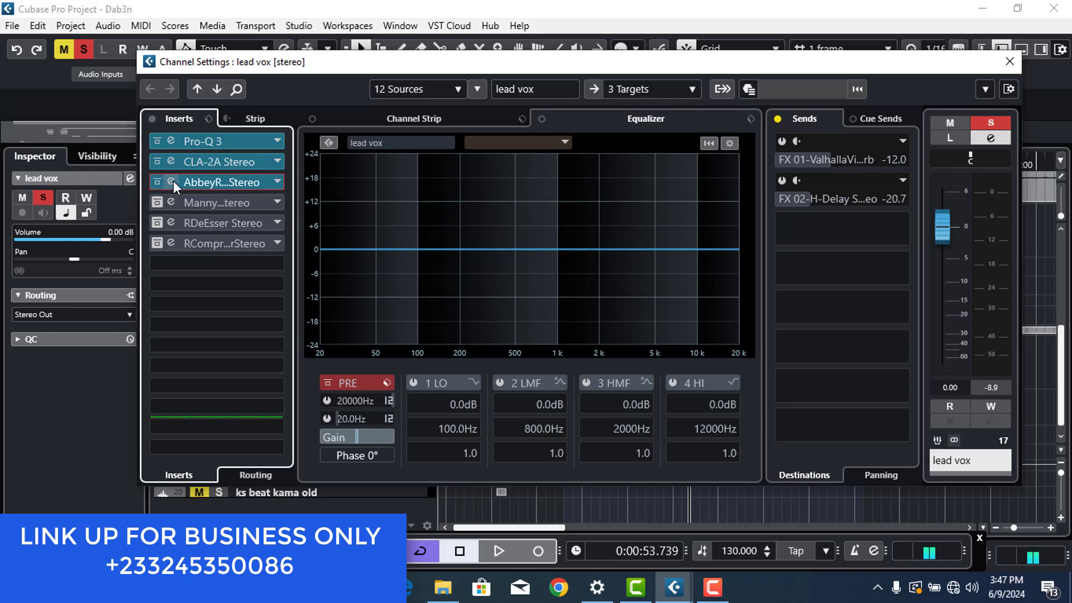
left_click(171, 182)
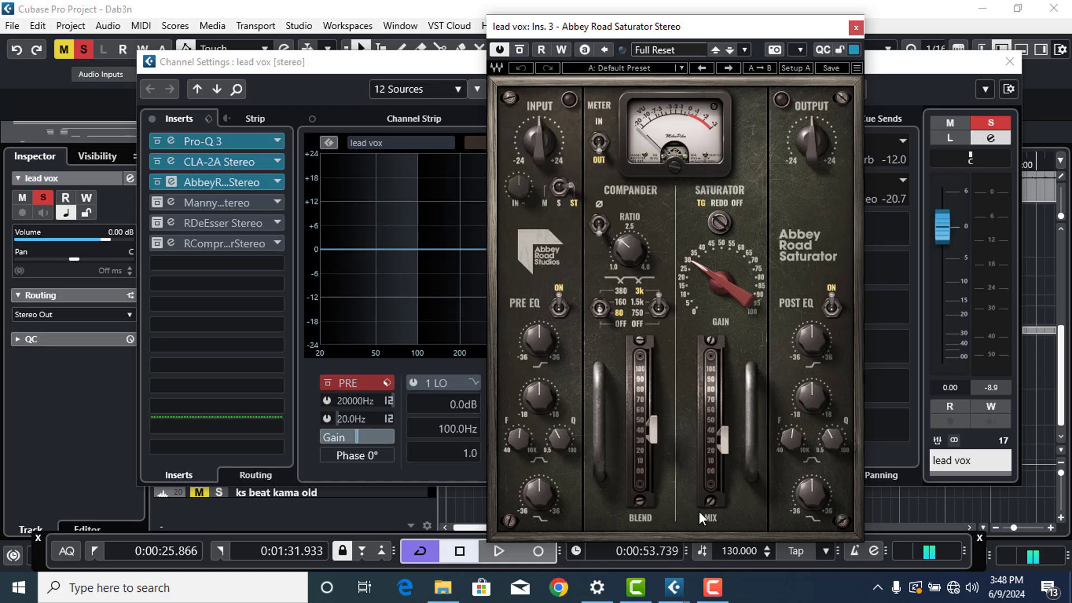
mouse_move(651, 383)
- Play the vocal from the left locator and compare it with the Abbey Road Saturator bypassed and active
key("space")
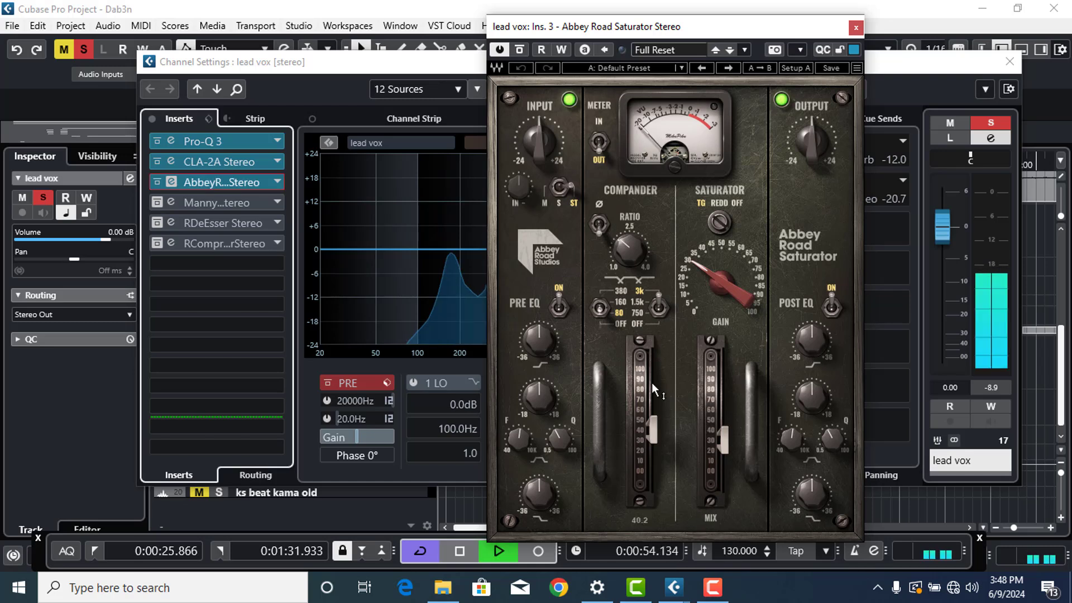
key("KP_1")
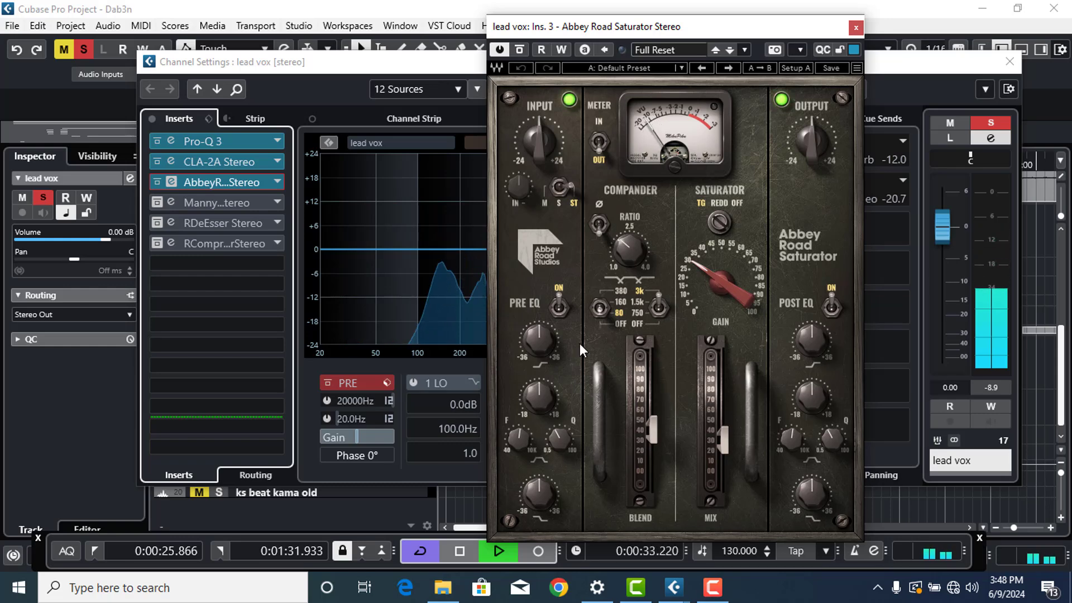
left_click(524, 50)
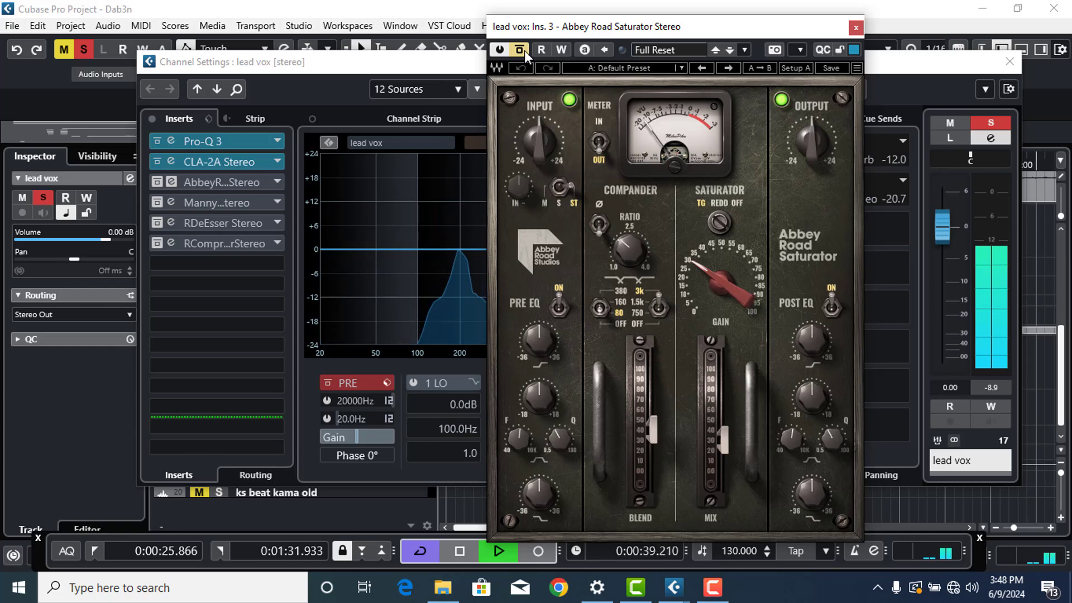
left_click(525, 51)
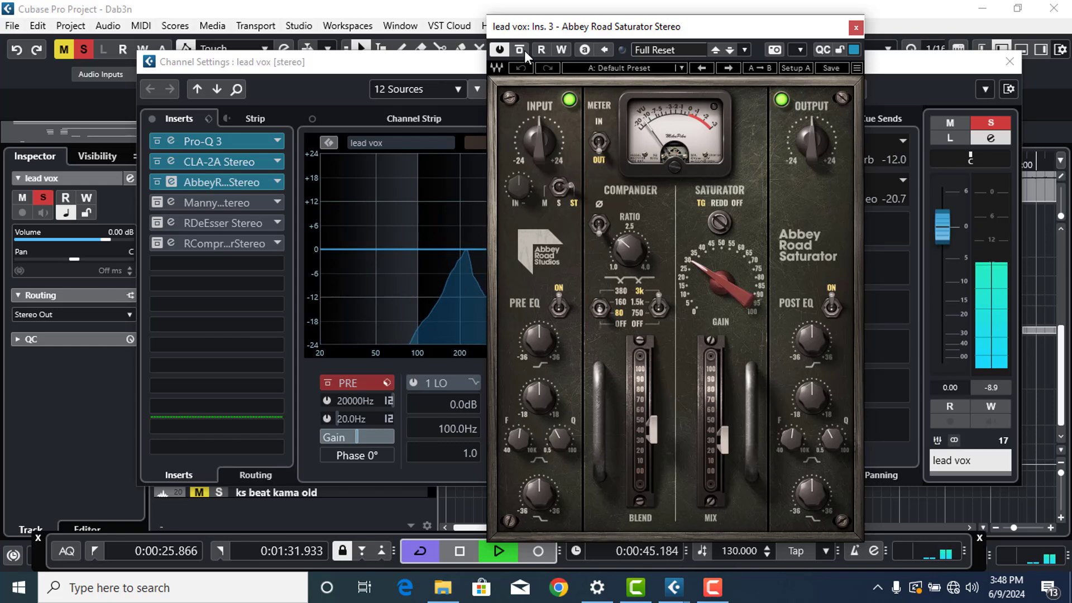
left_click(524, 50)
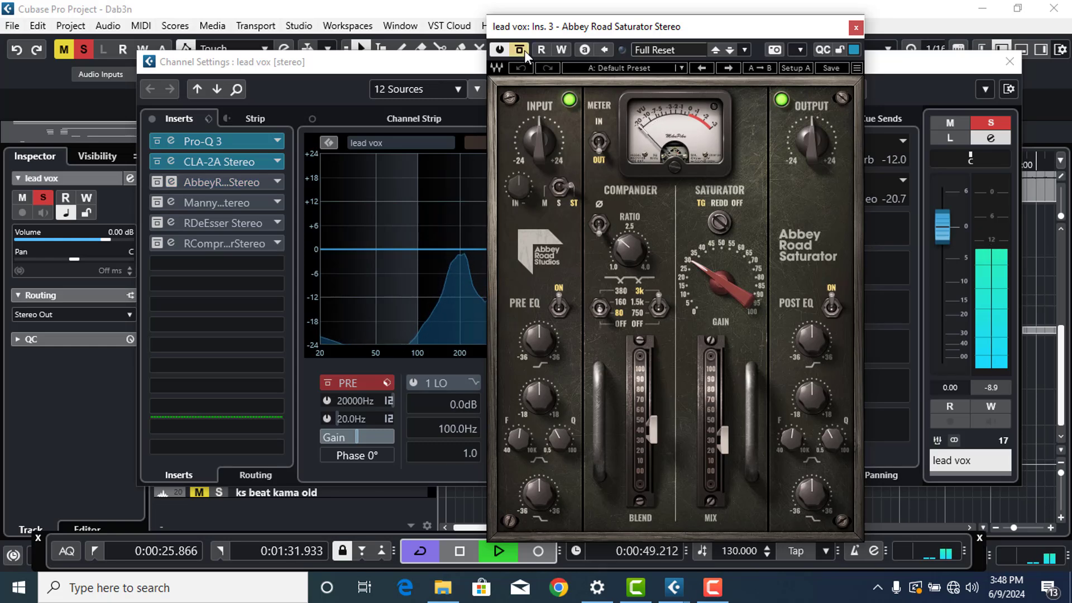
left_click(524, 50)
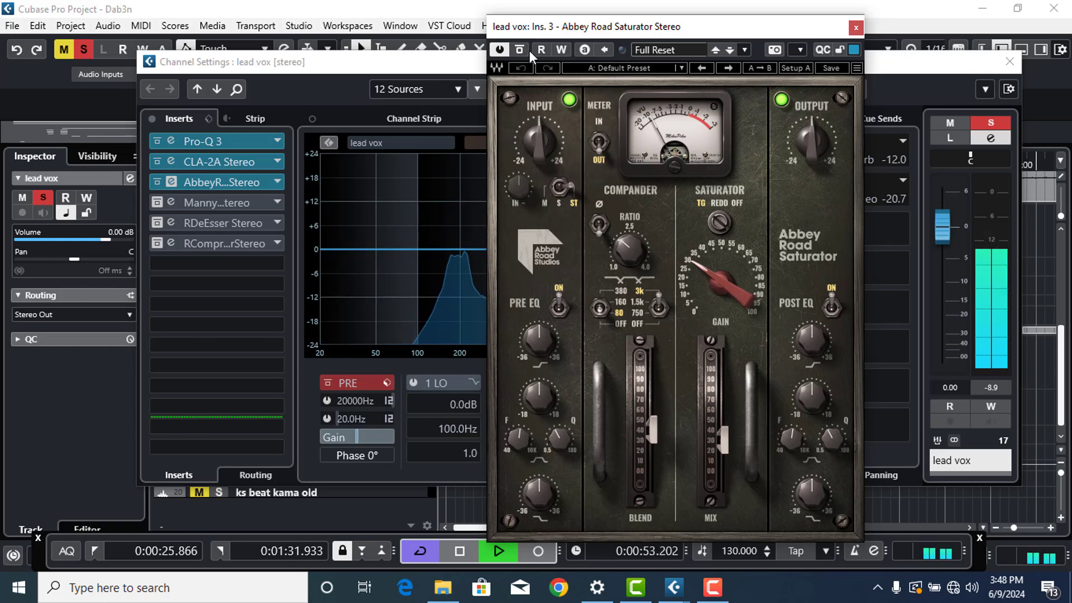
key("space")
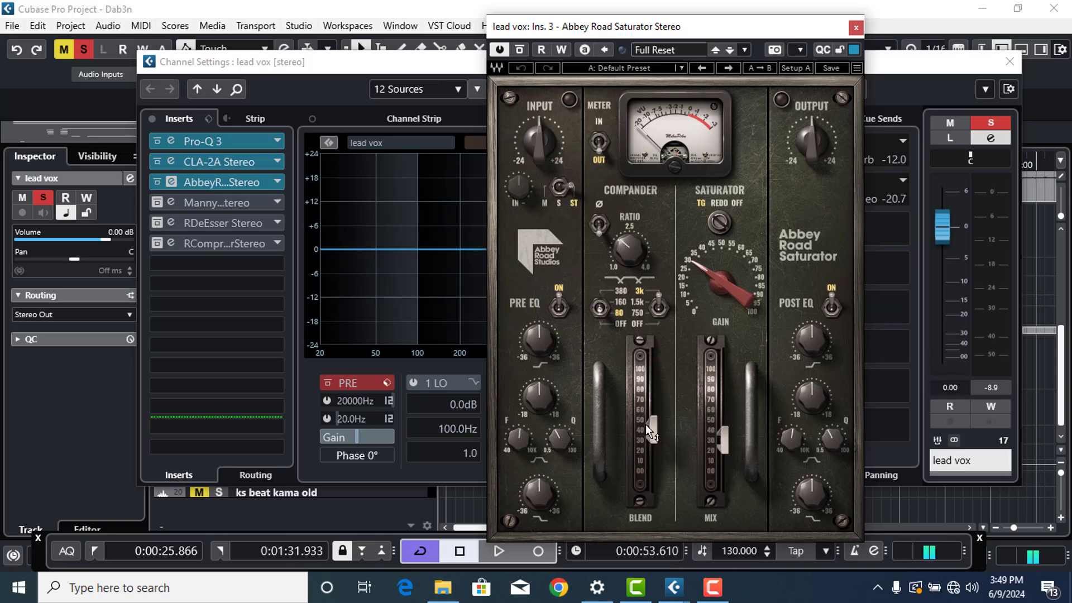
- Review the Blend and Mix faders of the Abbey Road Saturator on the lead vox group and close the plug-in
mouse_move(642, 441)
mouse_move(717, 435)
left_click(859, 35)
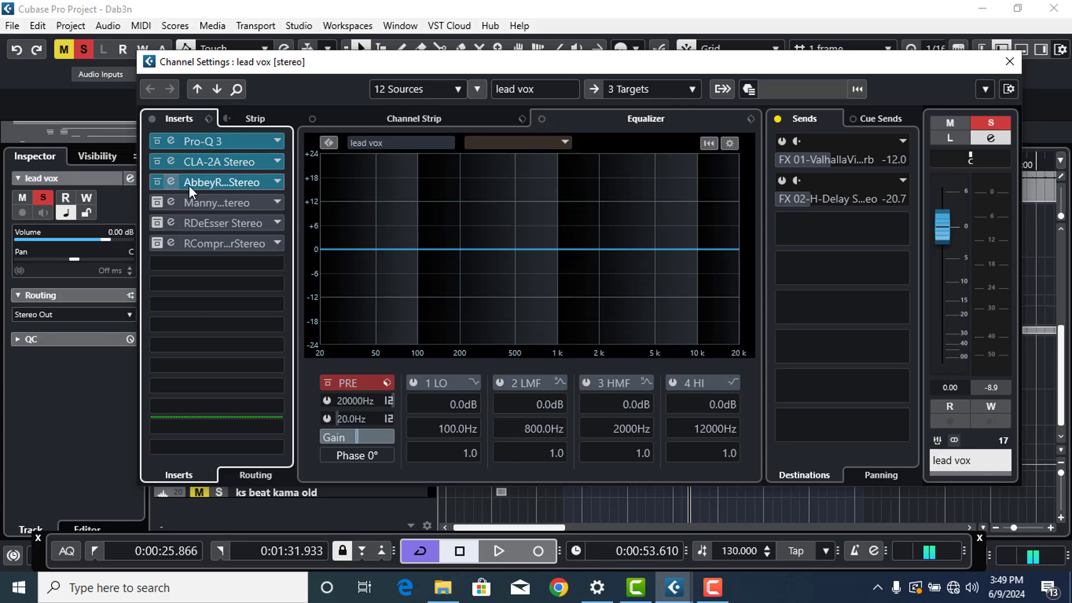
- Reactivate the MannyM EQ Stereo insert on the lead vox group and review its Gain 4, Gain 3 and Gain 1 settings
left_click(169, 202)
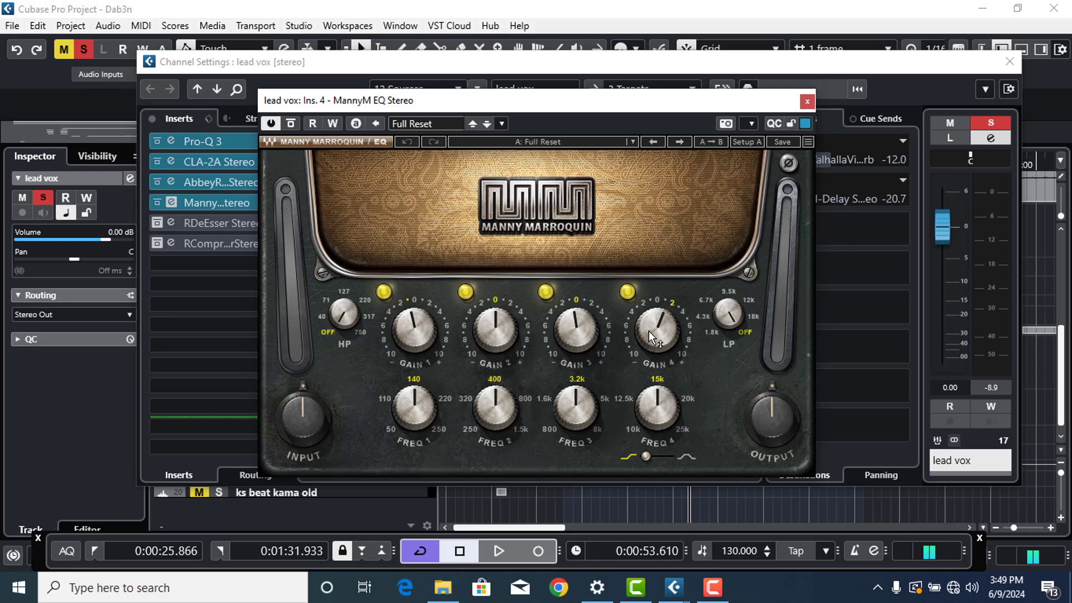
mouse_move(648, 331)
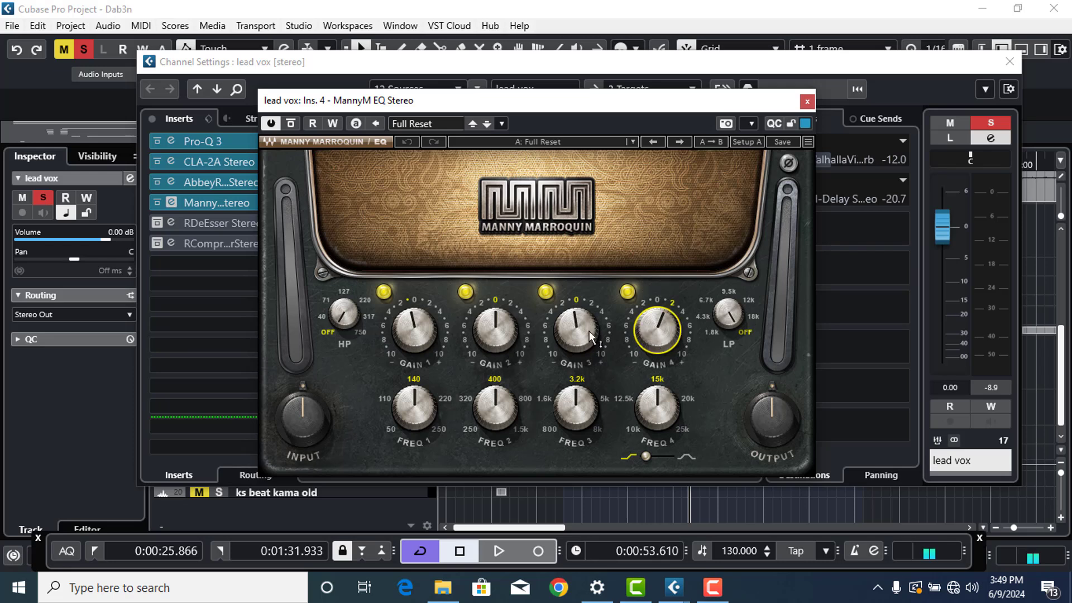
mouse_move(572, 329)
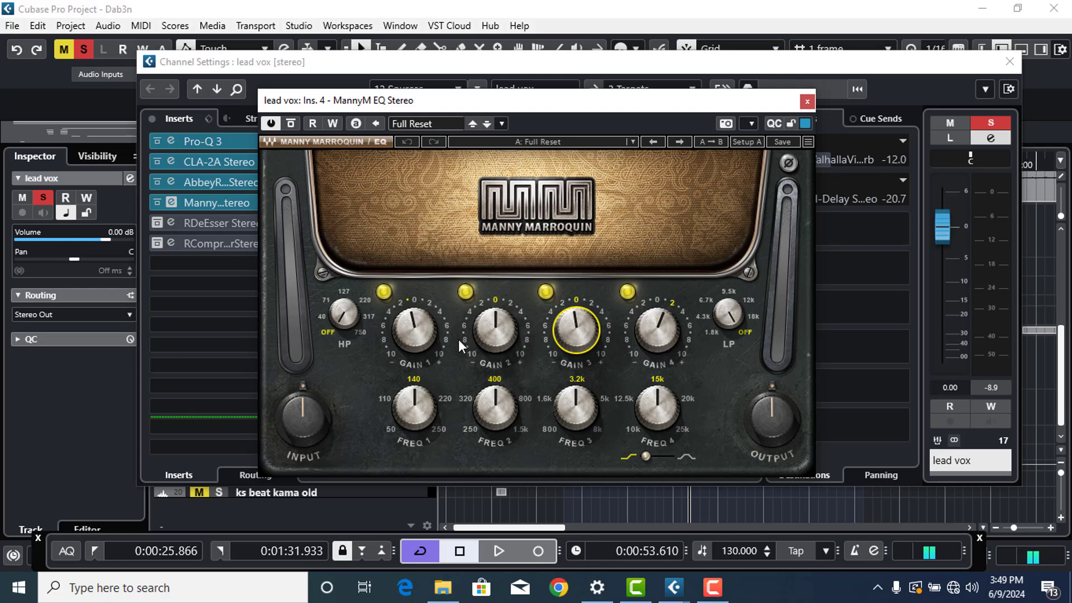
mouse_move(416, 342)
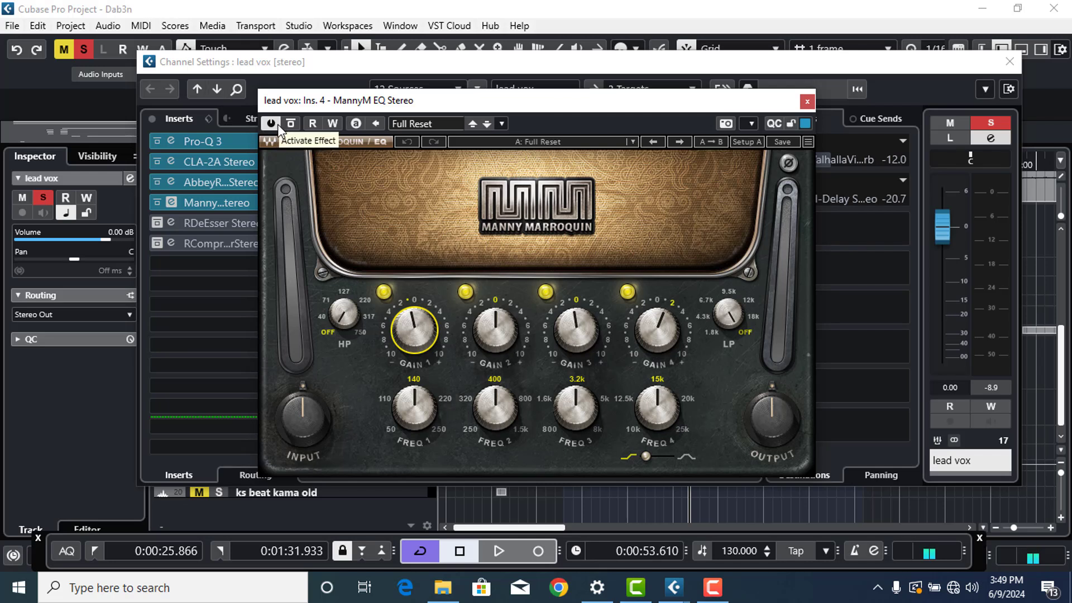
- Play the vocal from the left locator, compare it with the MannyM EQ off, bypassed and active, and close the plug-in
key("KP_1")
key("space")
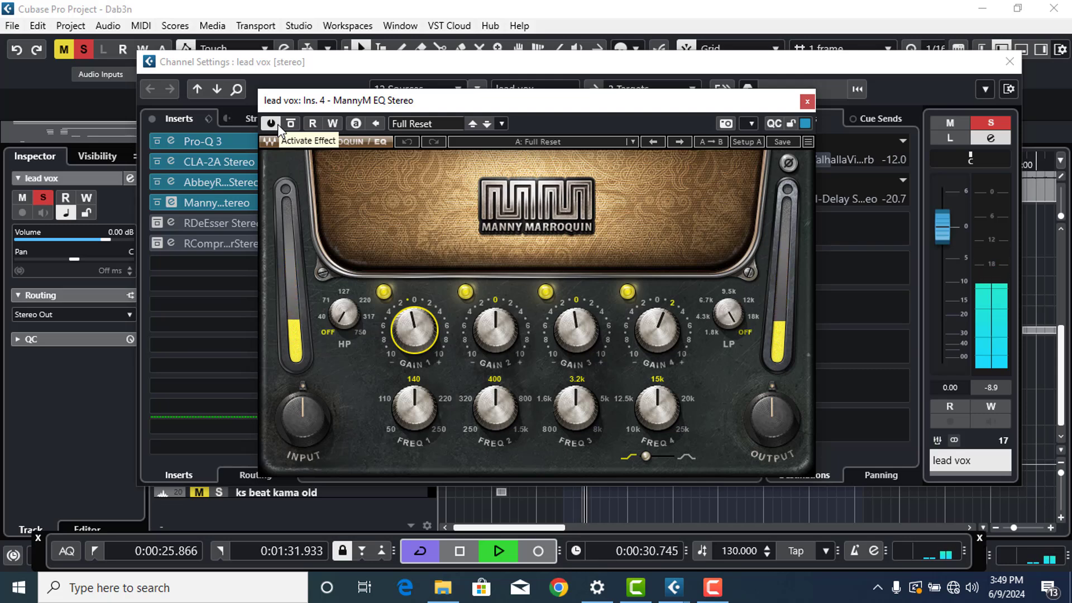
left_click(278, 125)
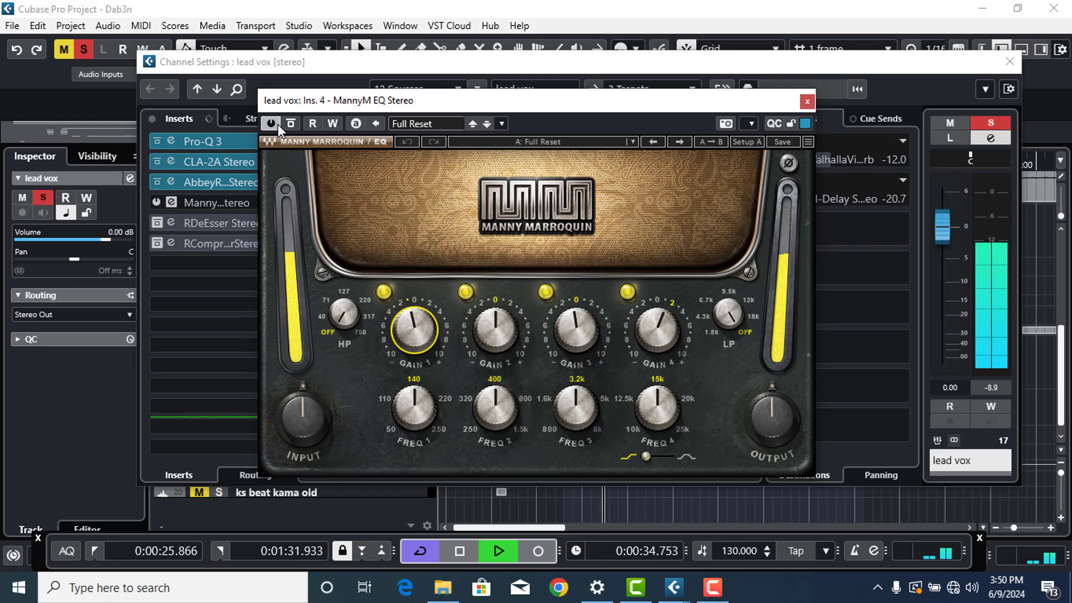
left_click(276, 124)
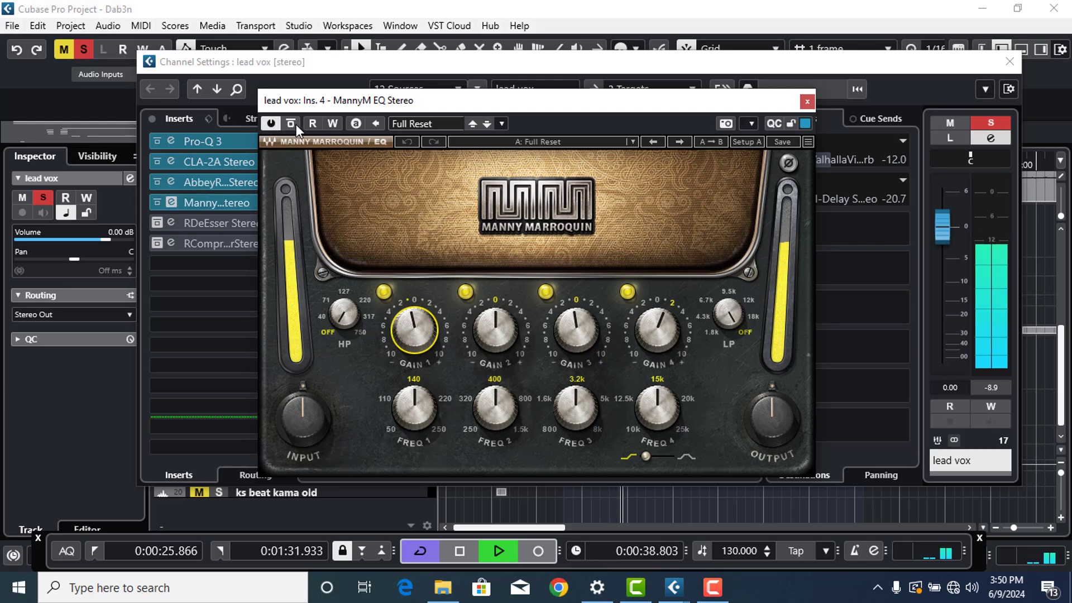
left_click(289, 124)
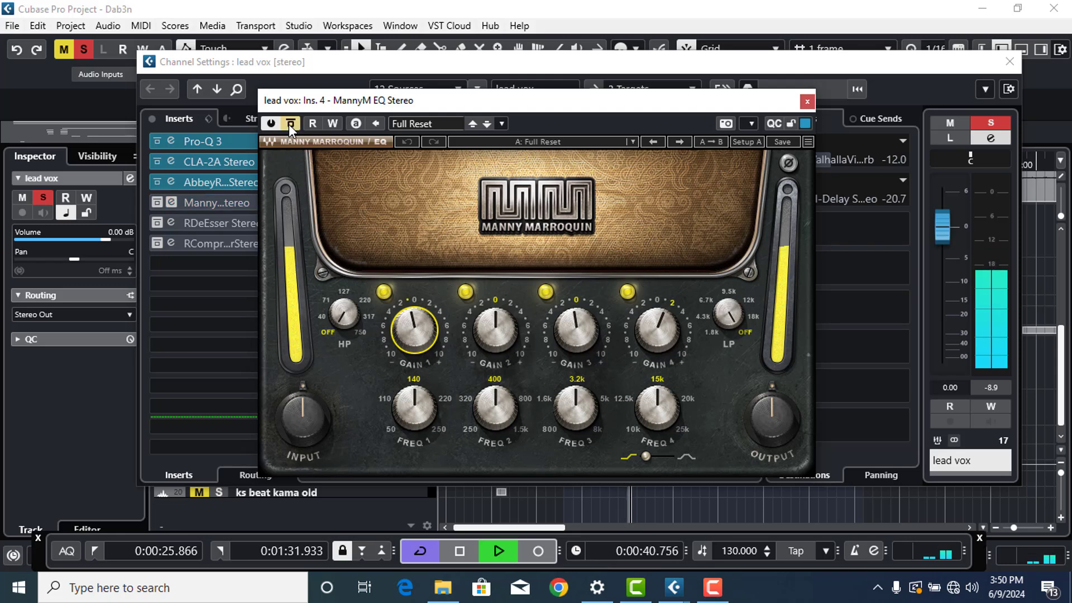
left_click(289, 124)
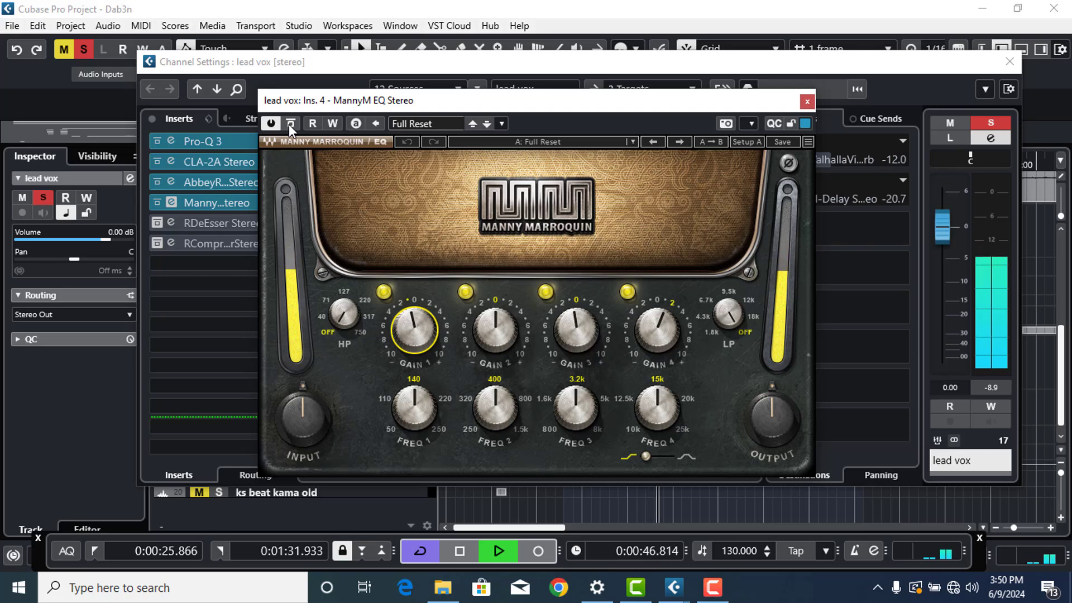
left_click(289, 124)
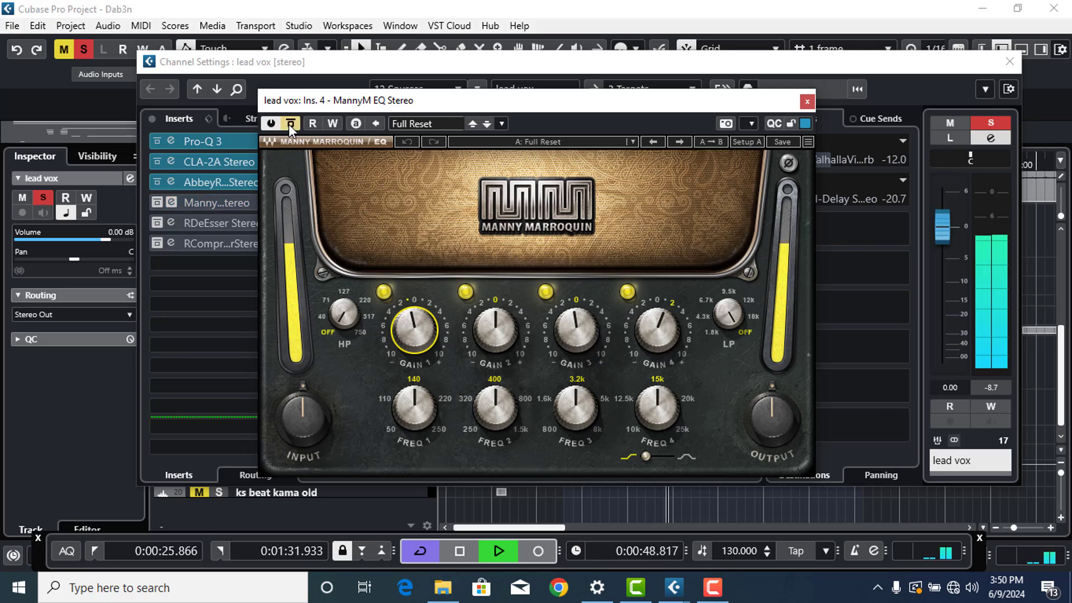
left_click(289, 124)
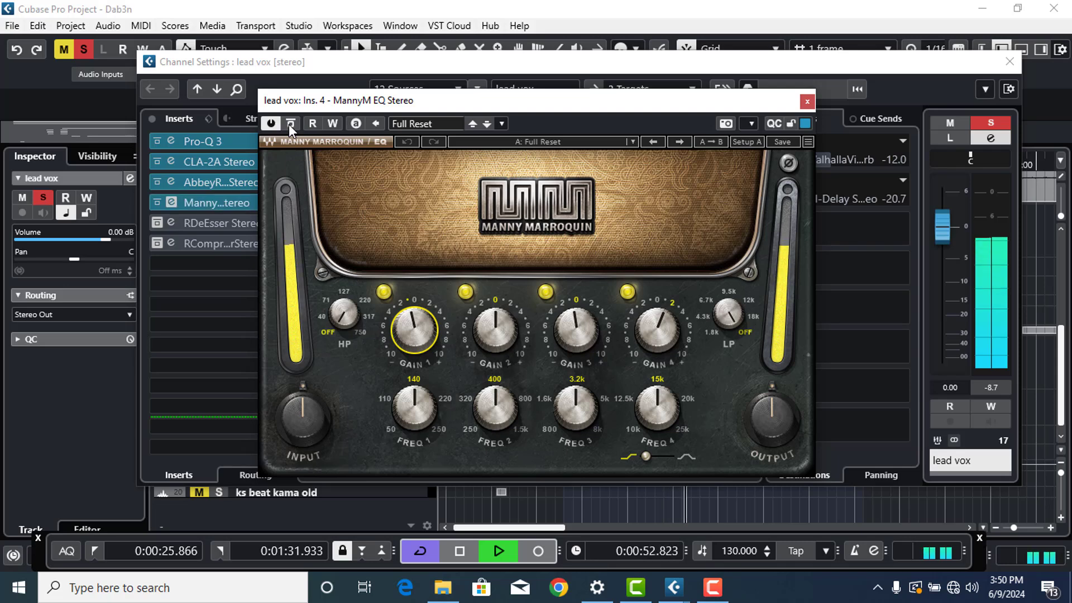
key("space")
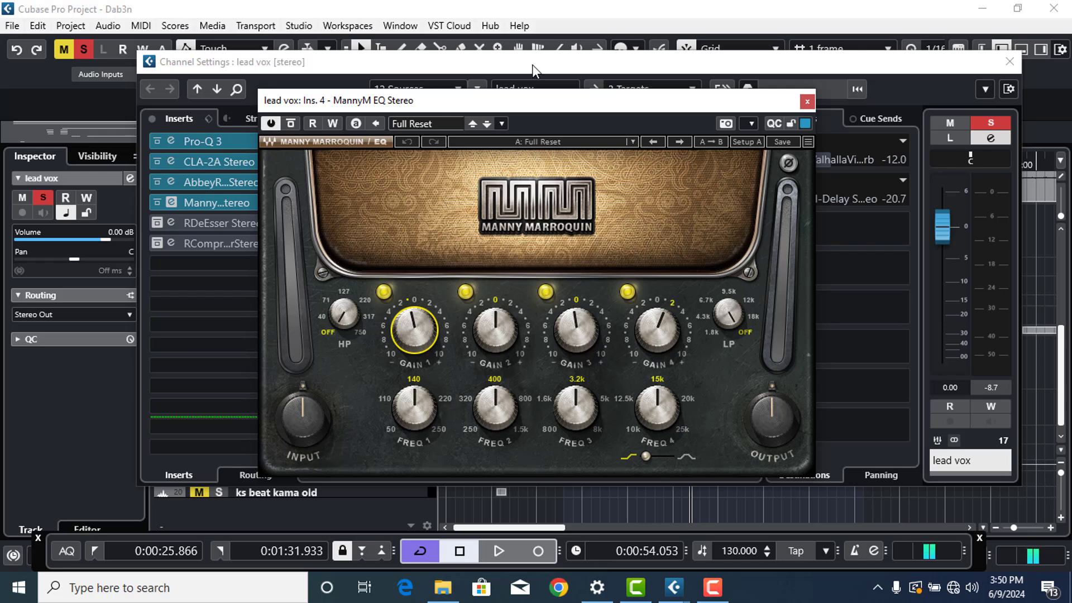
left_click(807, 102)
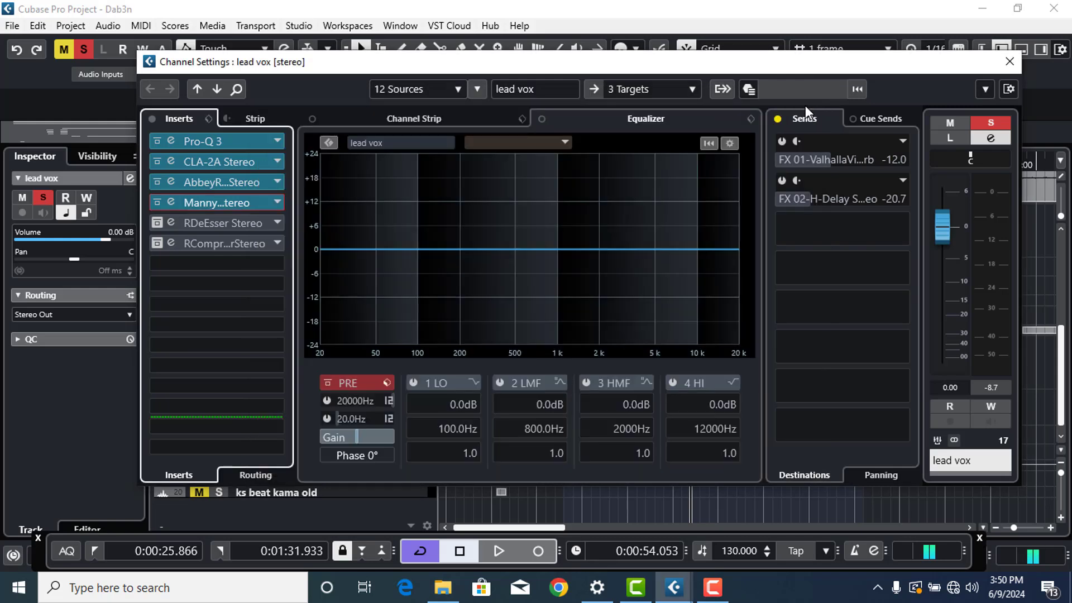
- Reactivate the RDeEsser Stereo insert on the lead vox group and set its threshold to -31.1 and range to -7.4 during playback
left_click(159, 223)
left_click(170, 221)
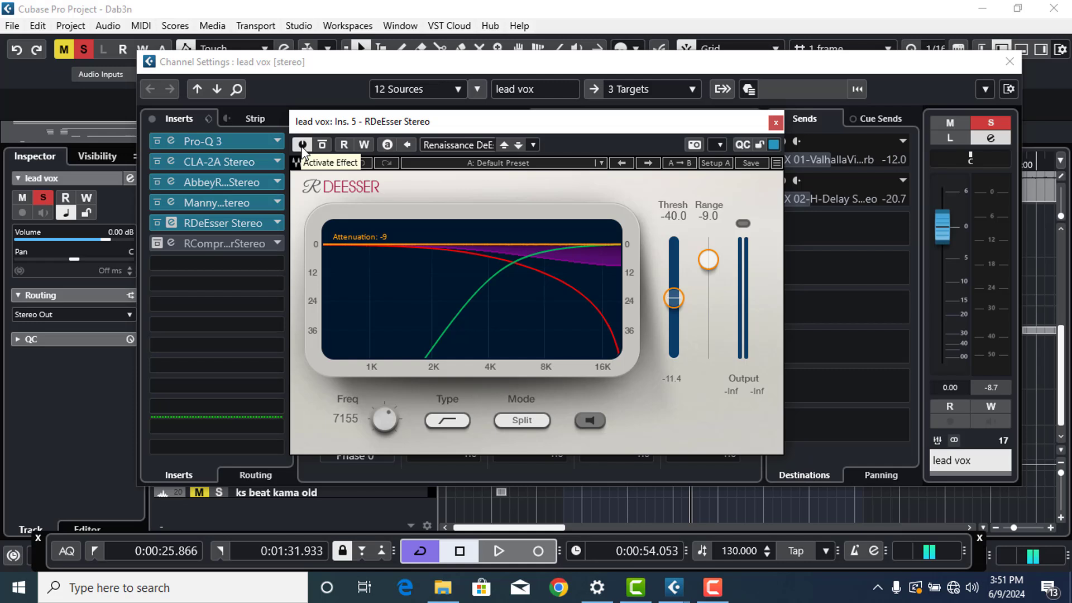
key("space")
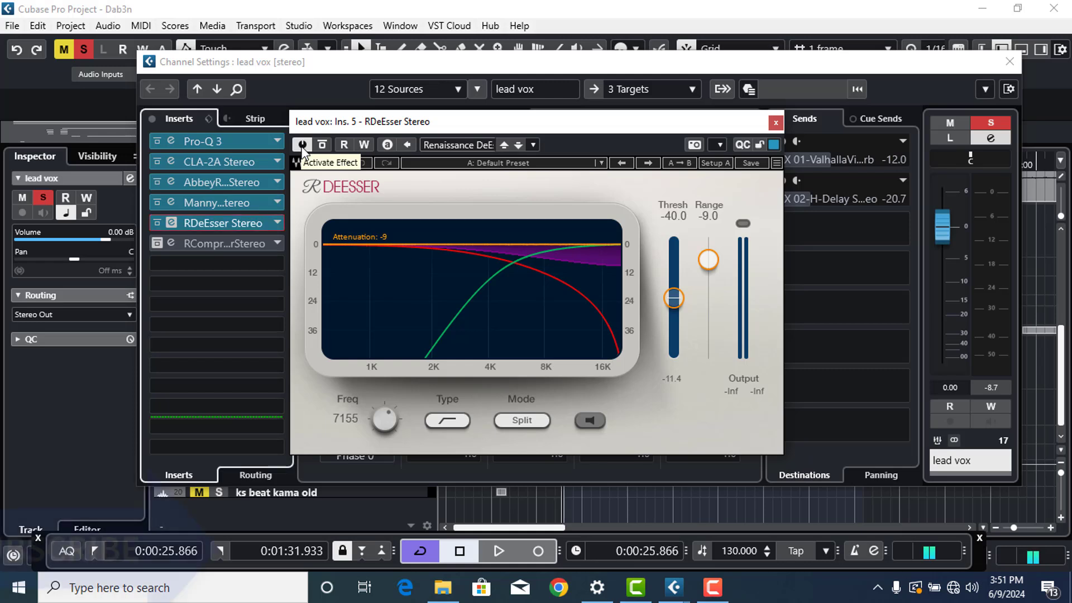
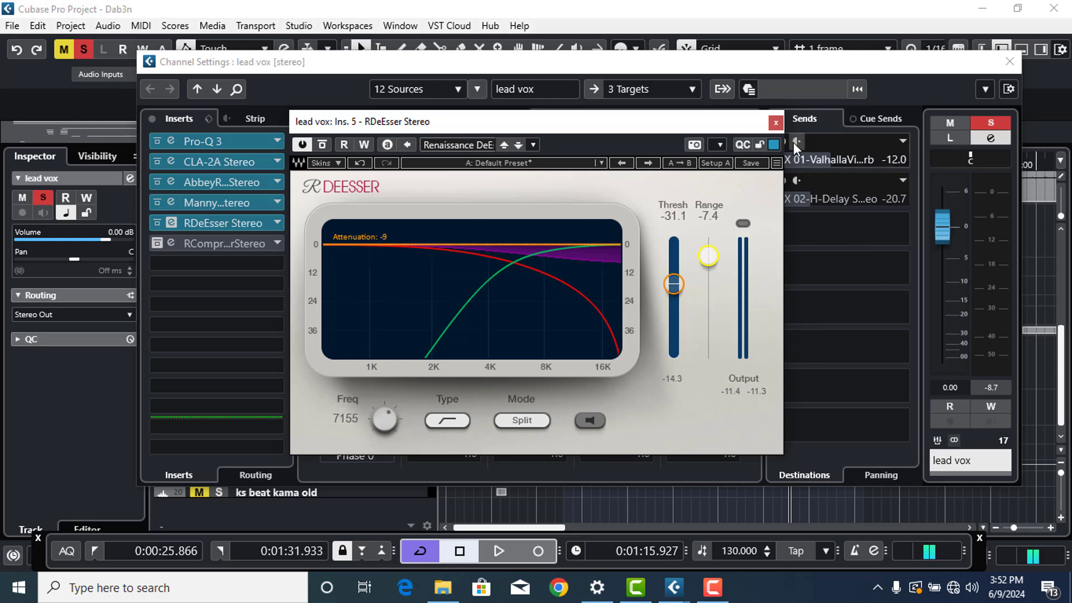
left_click(775, 123)
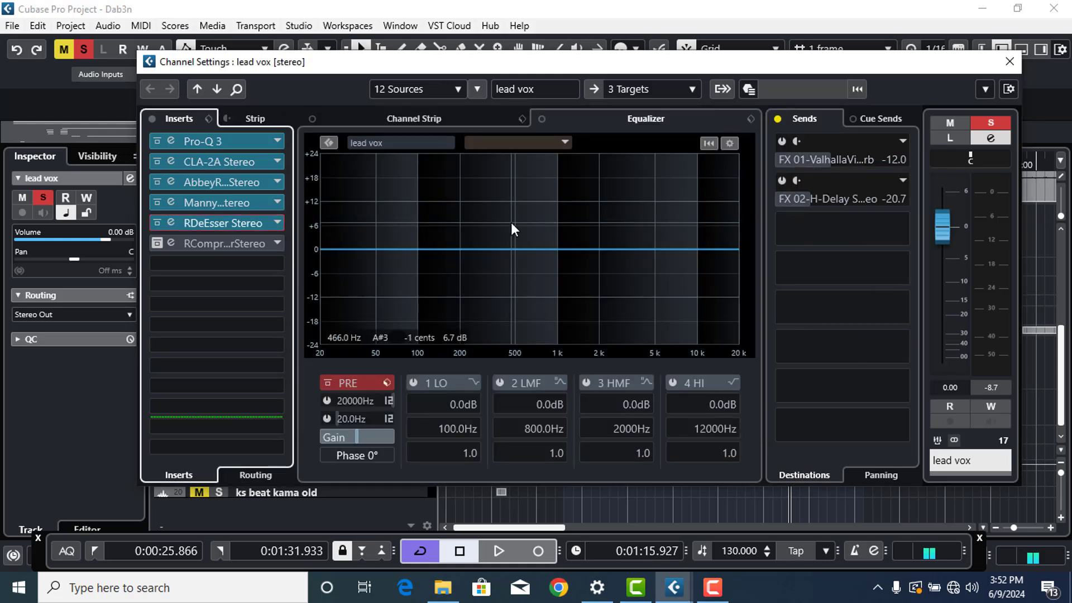
- Reactivate the RCompressor Stereo insert on the lead vox group and compare the vocal with it bypassed and active from the left locator
left_click(159, 243)
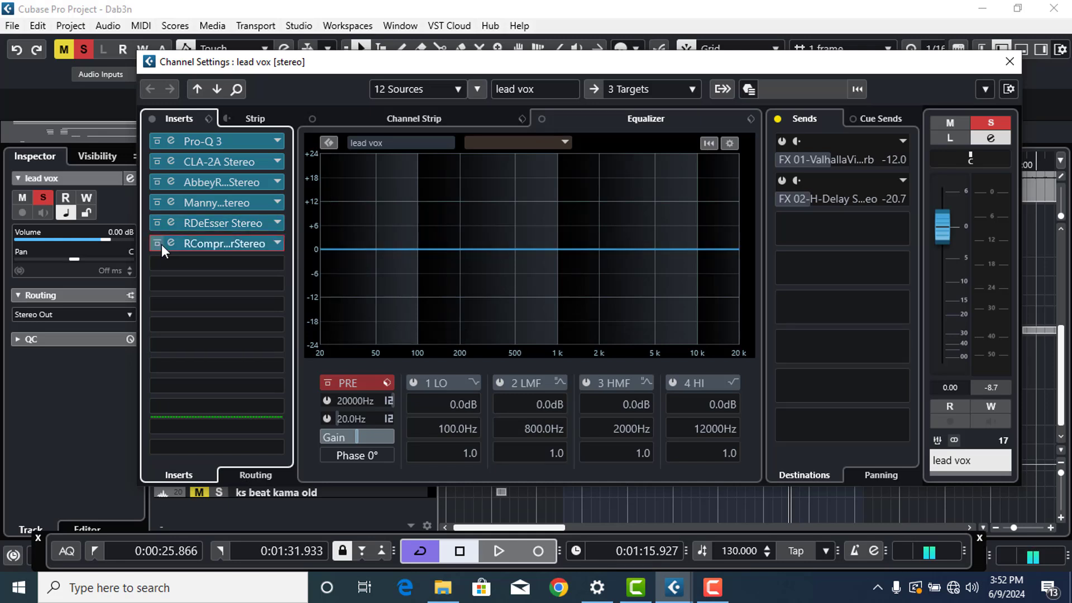
left_click(167, 245)
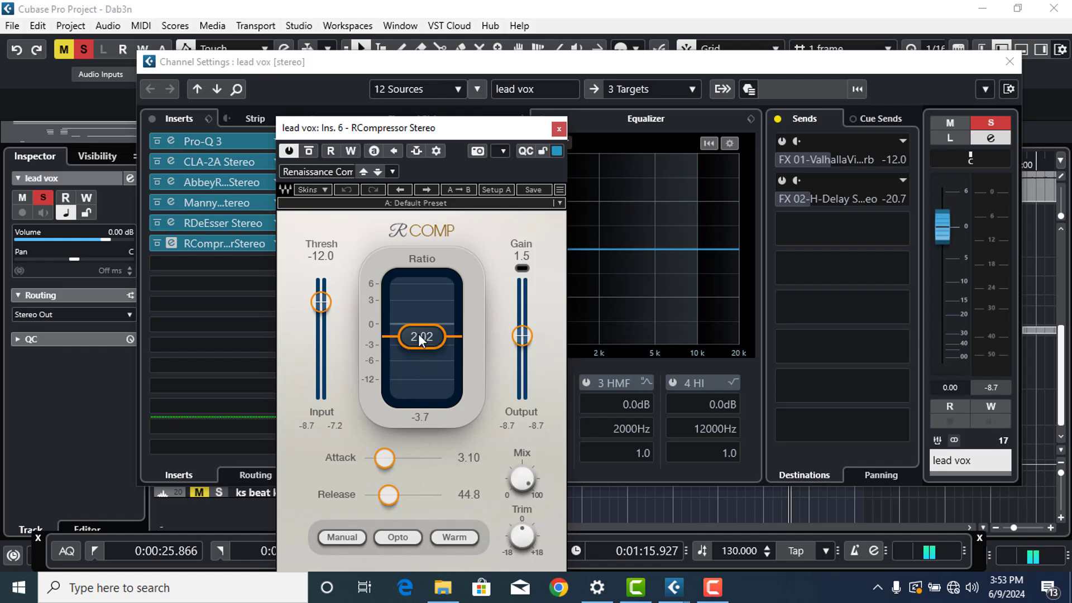
key("space")
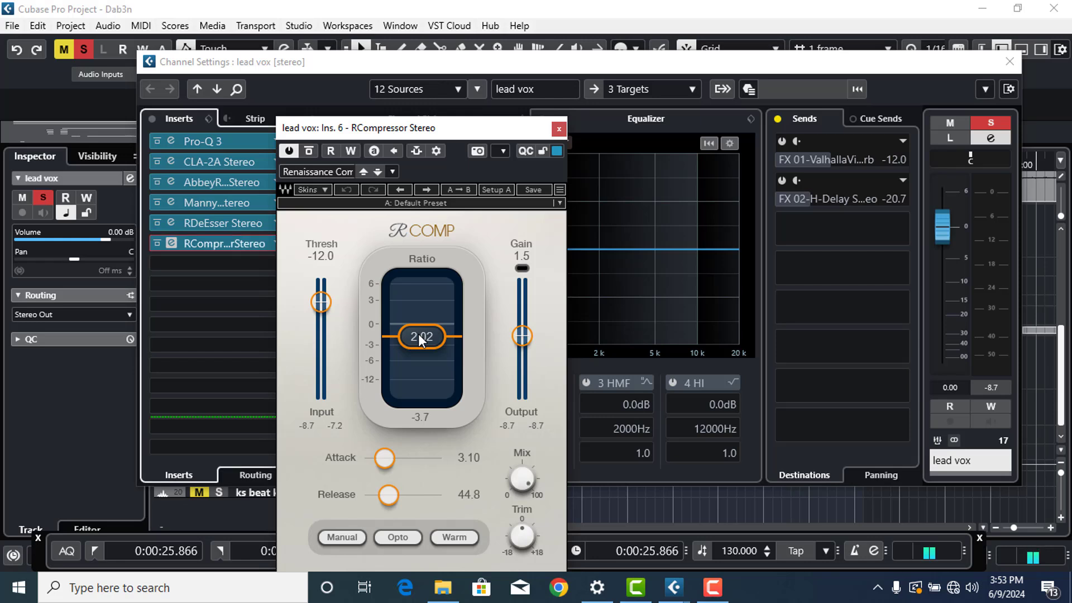
key("space")
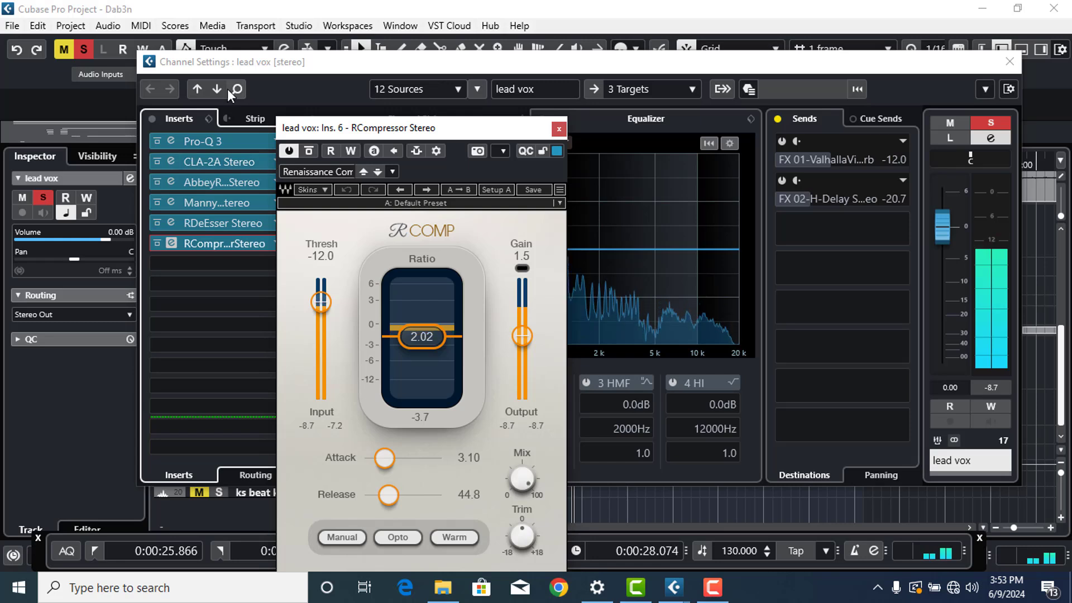
left_click(309, 153)
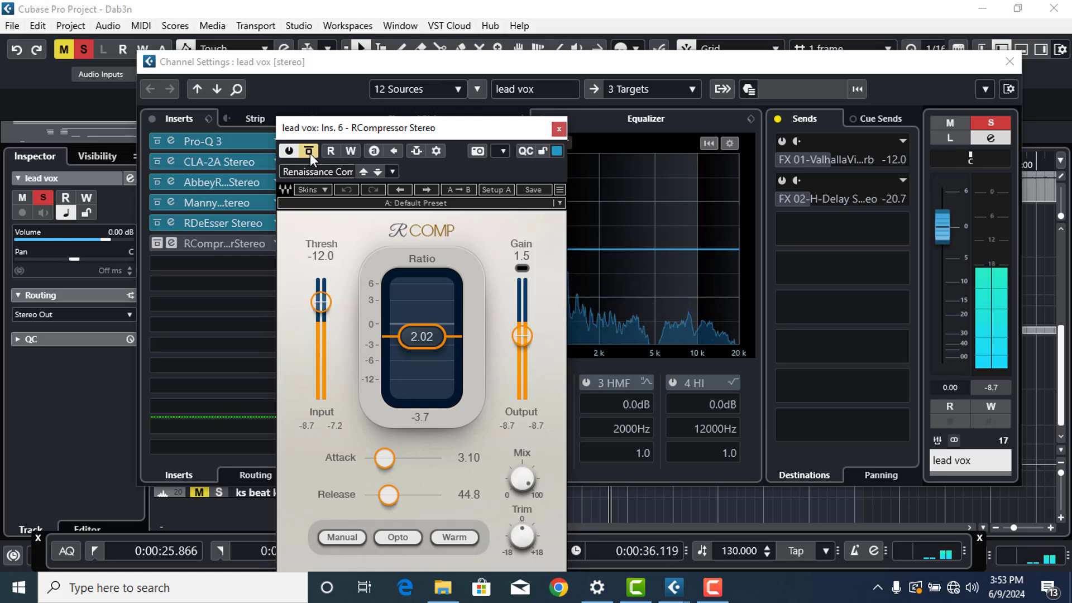
left_click(309, 150)
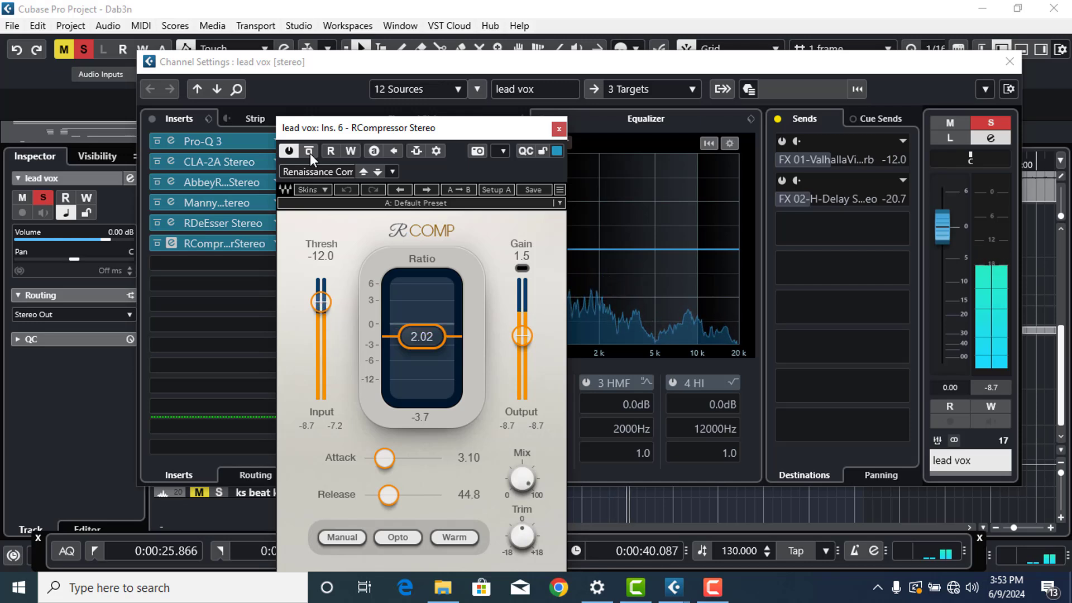
left_click(310, 153)
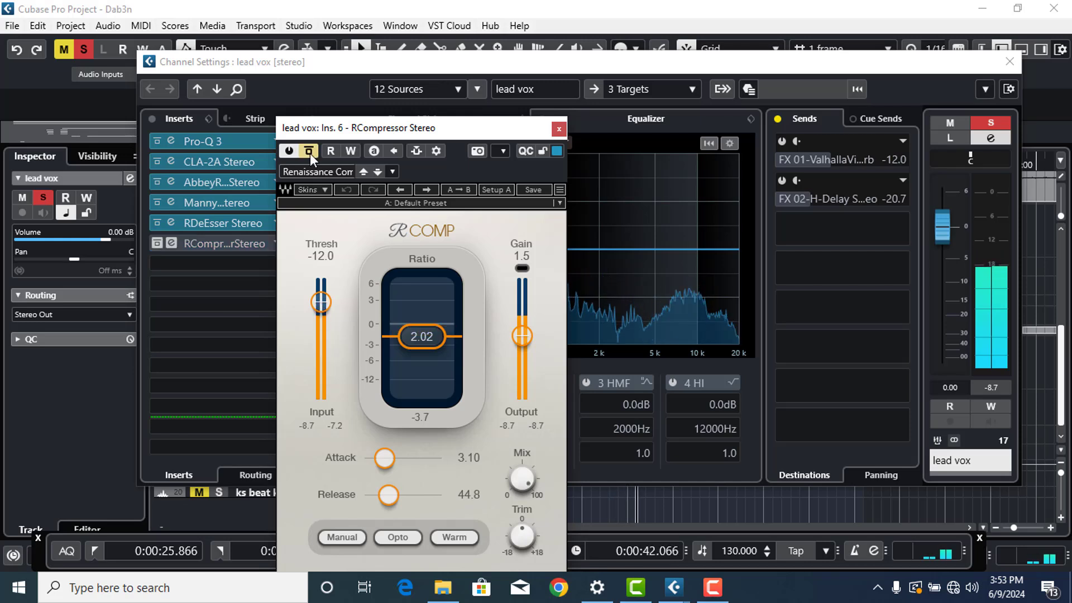
left_click(310, 153)
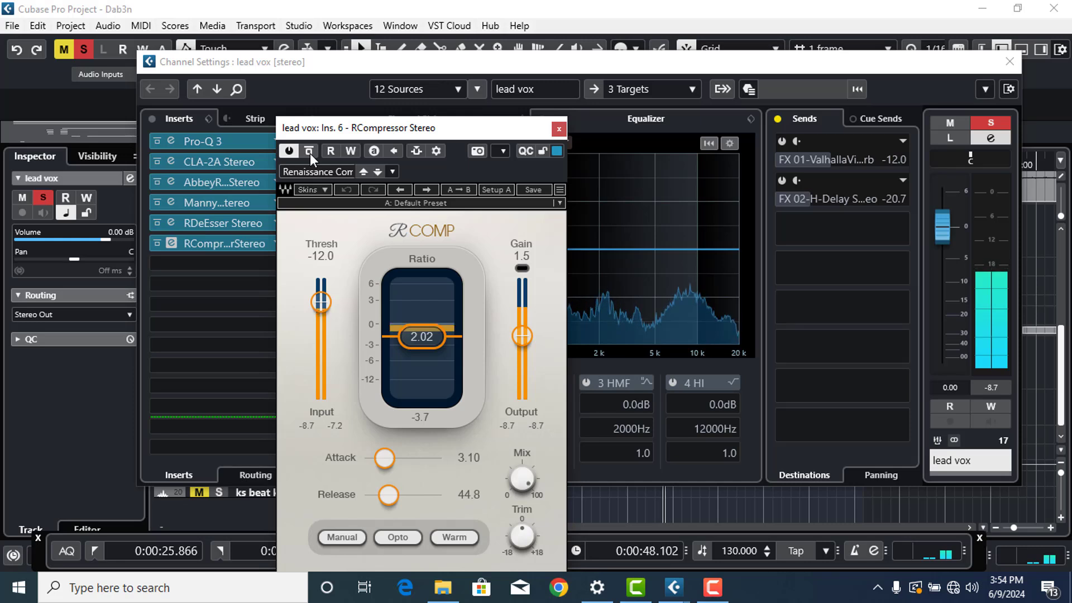
left_click(309, 153)
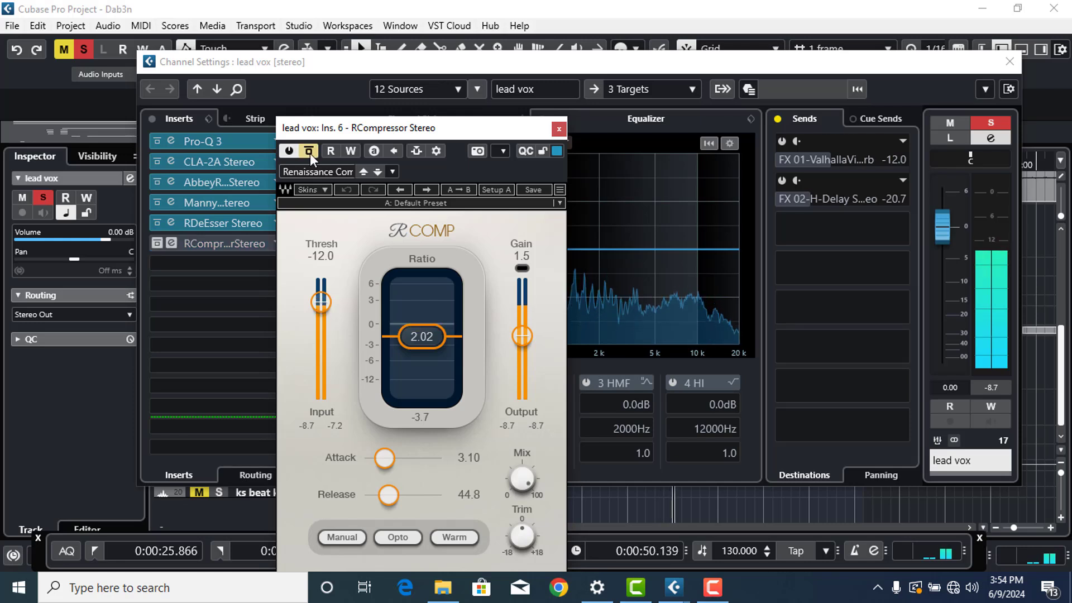
left_click(309, 152)
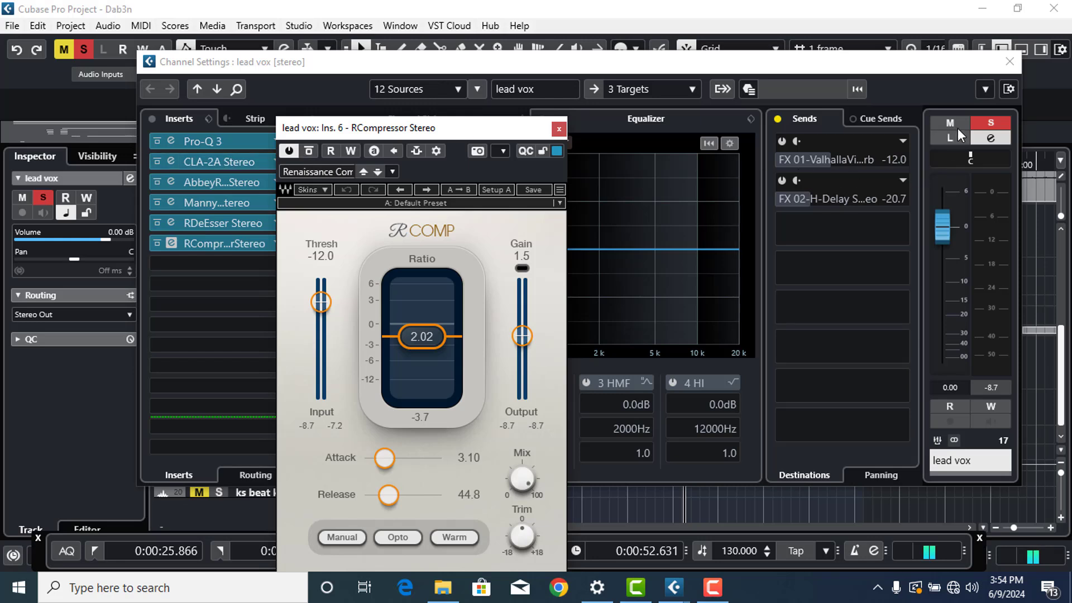
- Toggle the lead vox group's solo off and back on, and close its channel settings
left_click(985, 124)
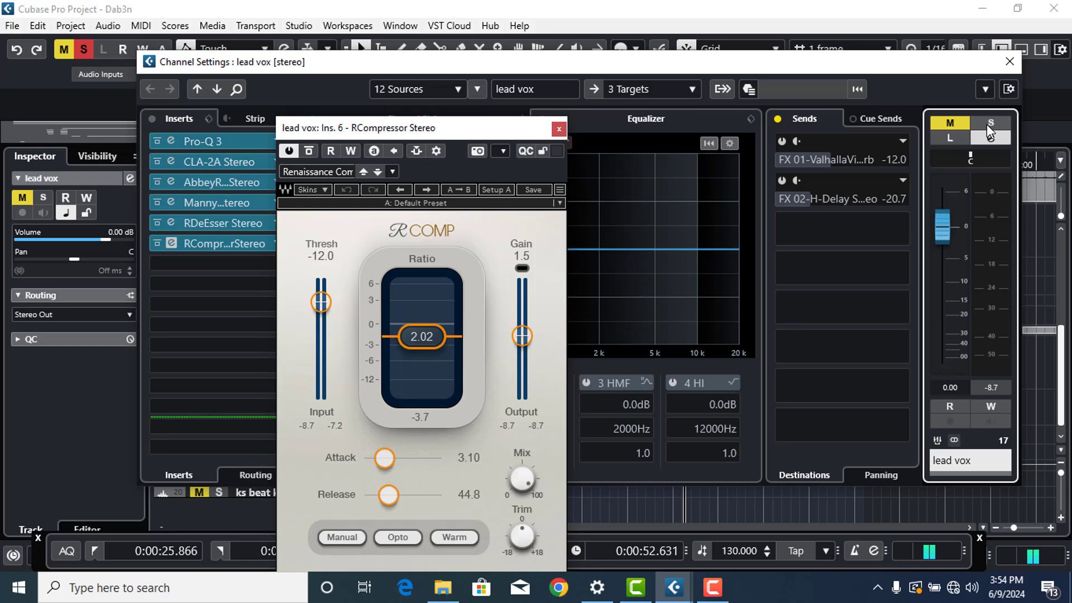
left_click(986, 124)
left_click(1006, 64)
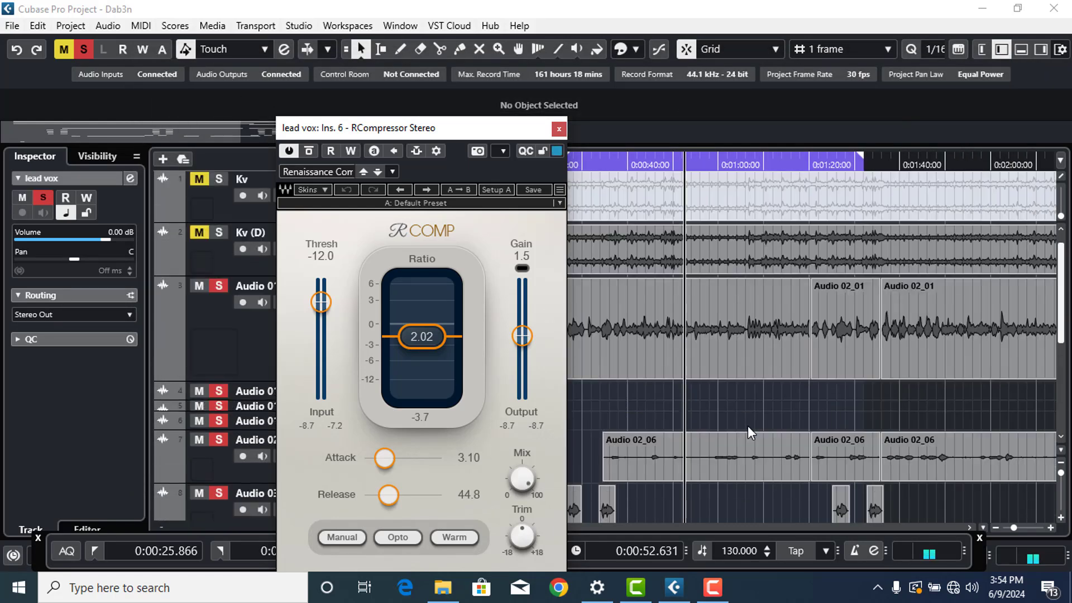
- Unmute the Kv (D) track and play it together with the processed lead vocal from the left locator
scroll(748, 426, "up", 5)
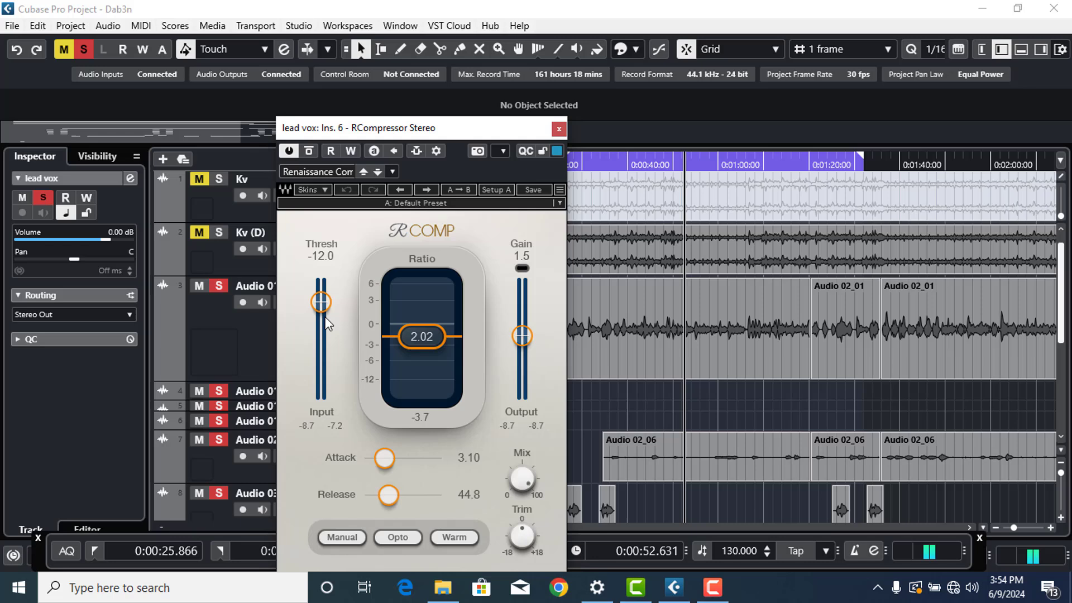
left_click(199, 232)
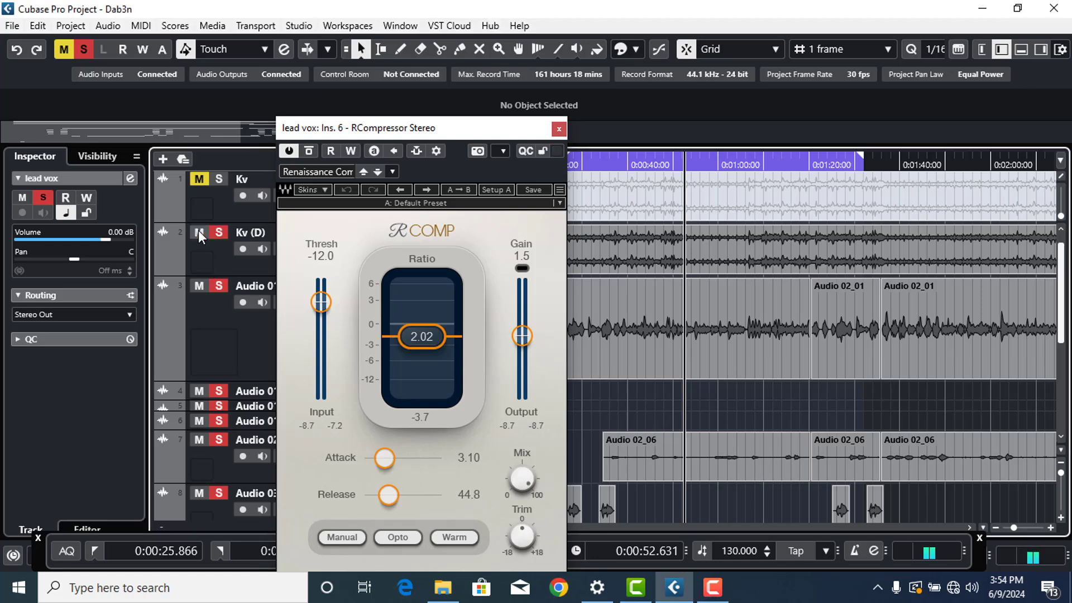
key("space")
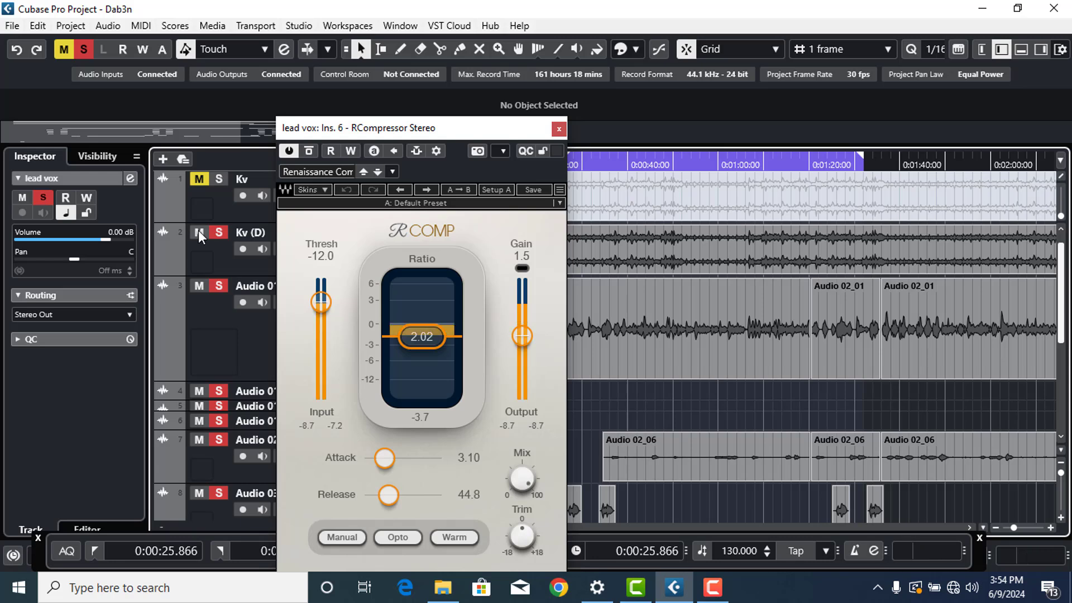
key("space")
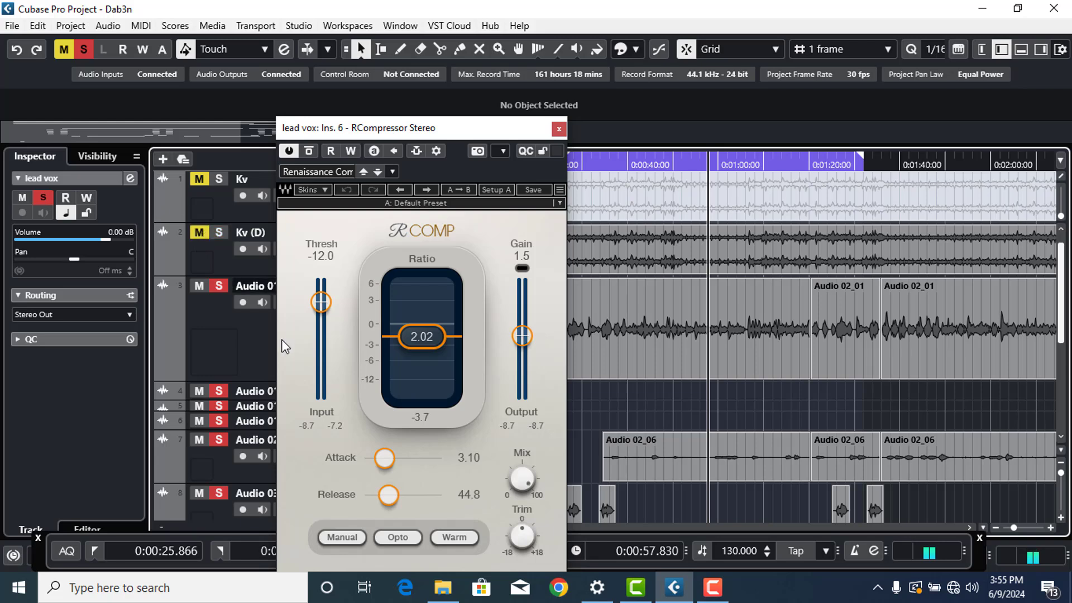
scroll(231, 341, "down", 5)
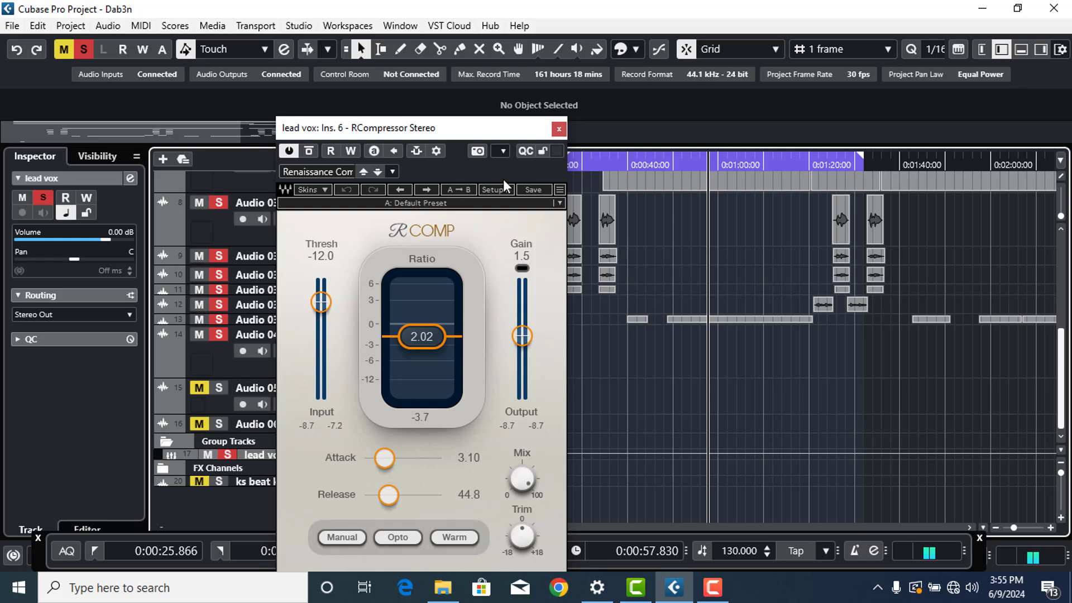
- Close the RCompressor, open the lead vox channel settings, and examine the ValhallaVintageVerb effect on the first send
left_click(559, 130)
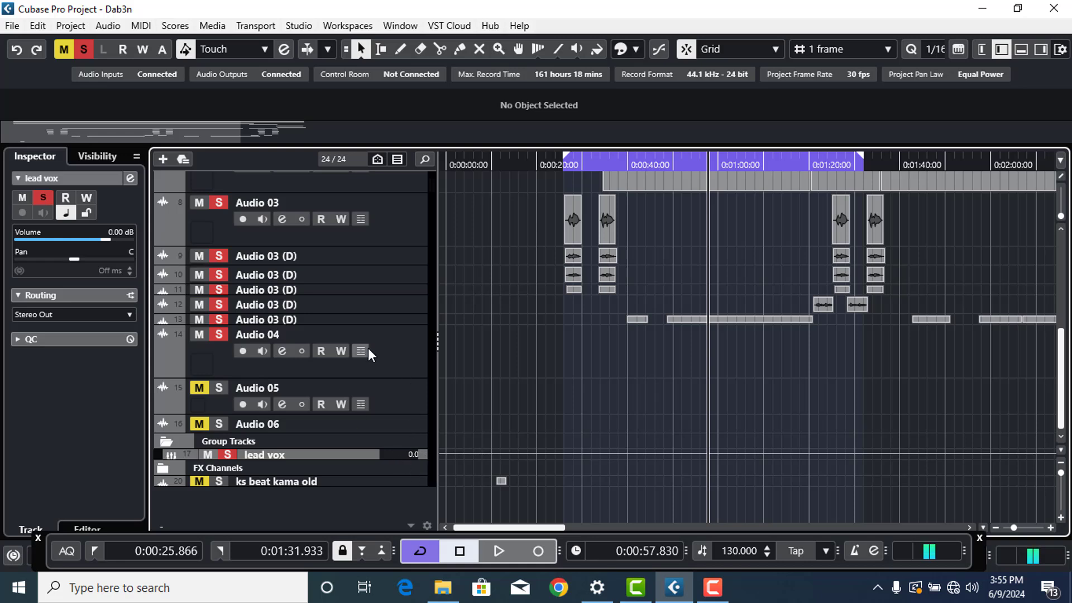
left_click(132, 178)
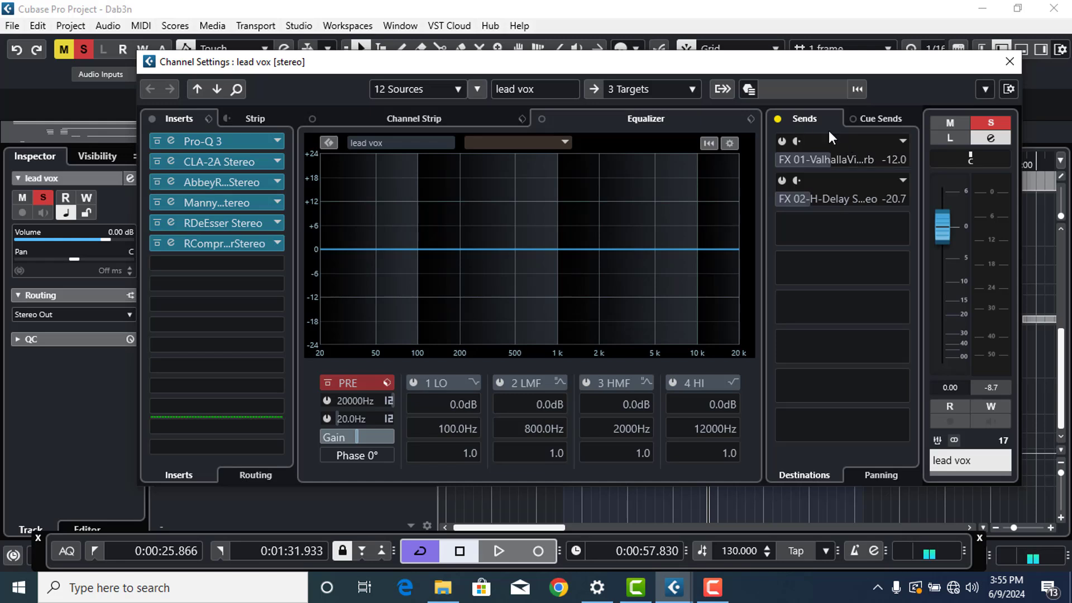
right_click(842, 145)
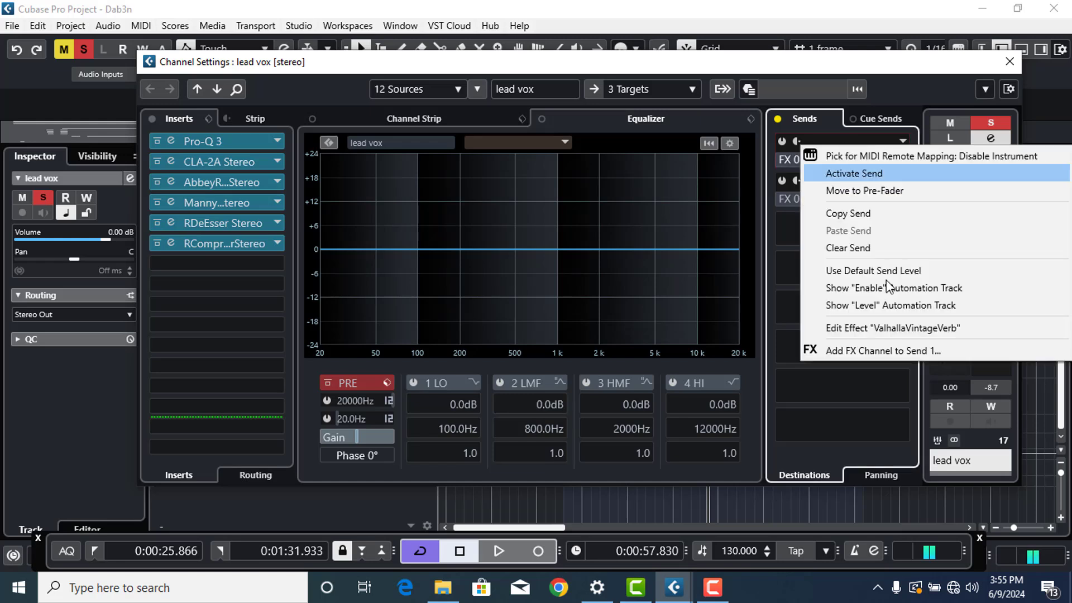
left_click(892, 328)
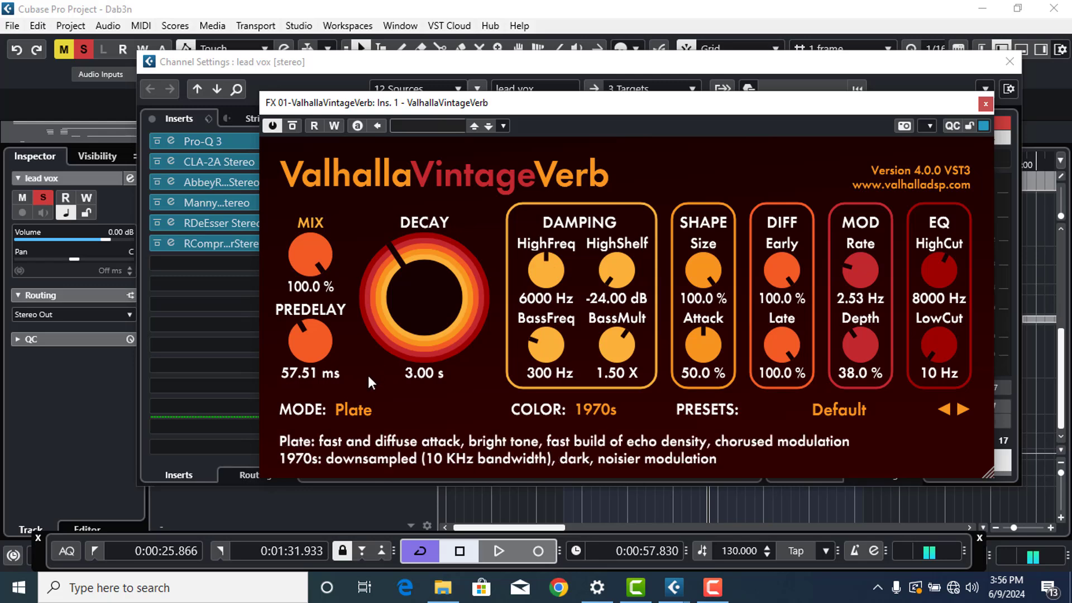
left_click(988, 108)
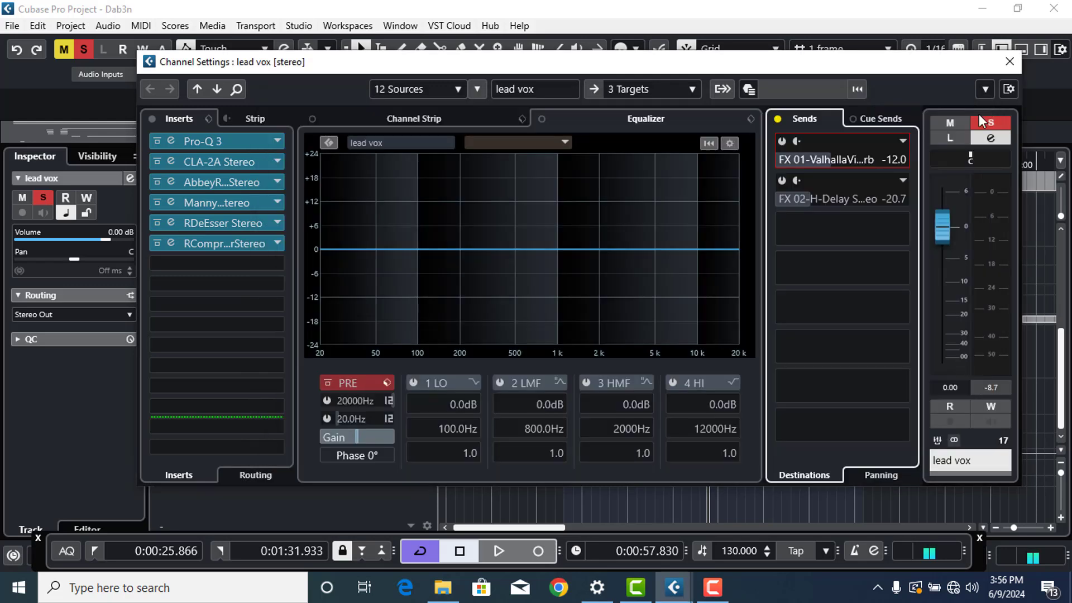
- Examine the H-Delay Stereo effect used by the lead vox group's second send, and close its window
right_click(848, 189)
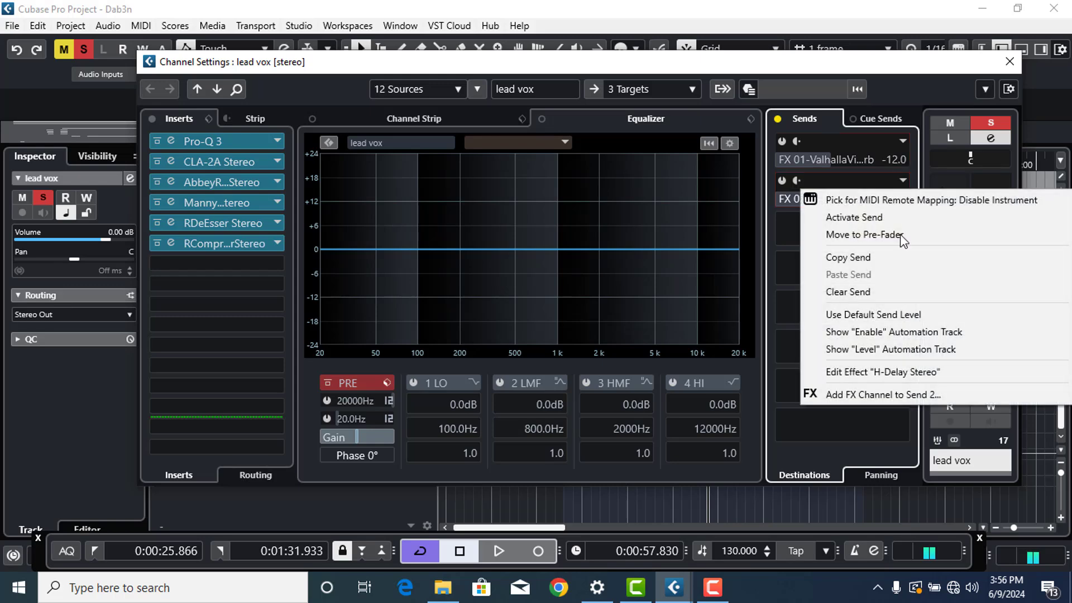
left_click(920, 366)
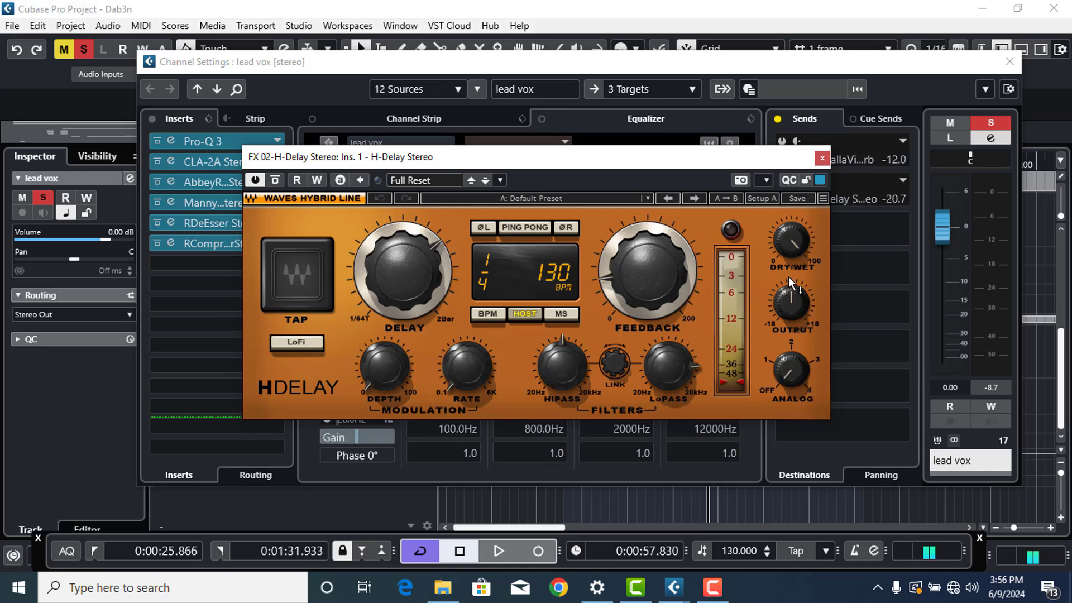
left_click(629, 256)
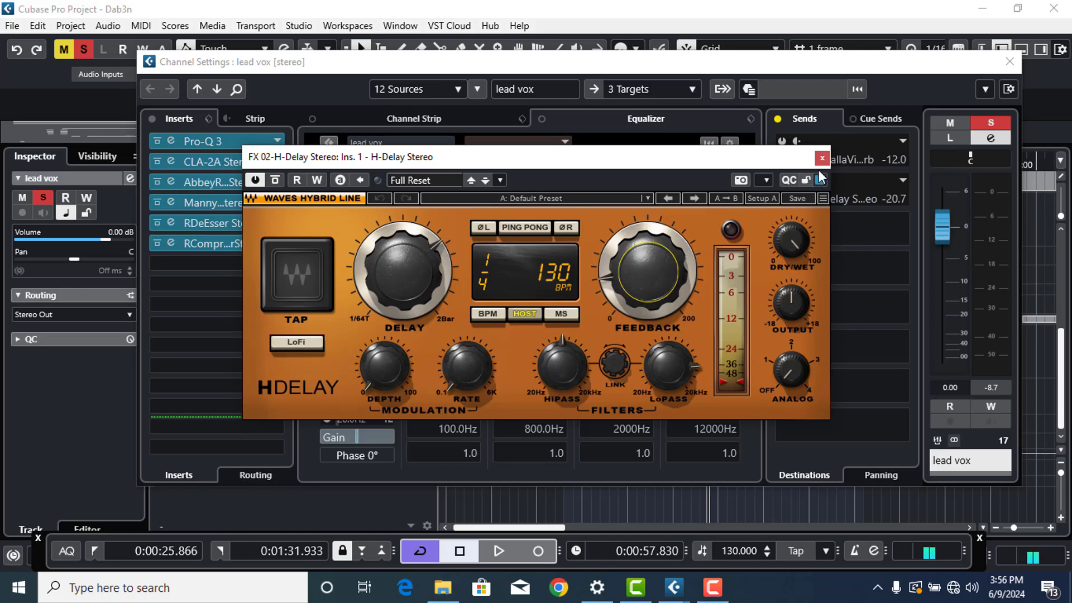
left_click(821, 159)
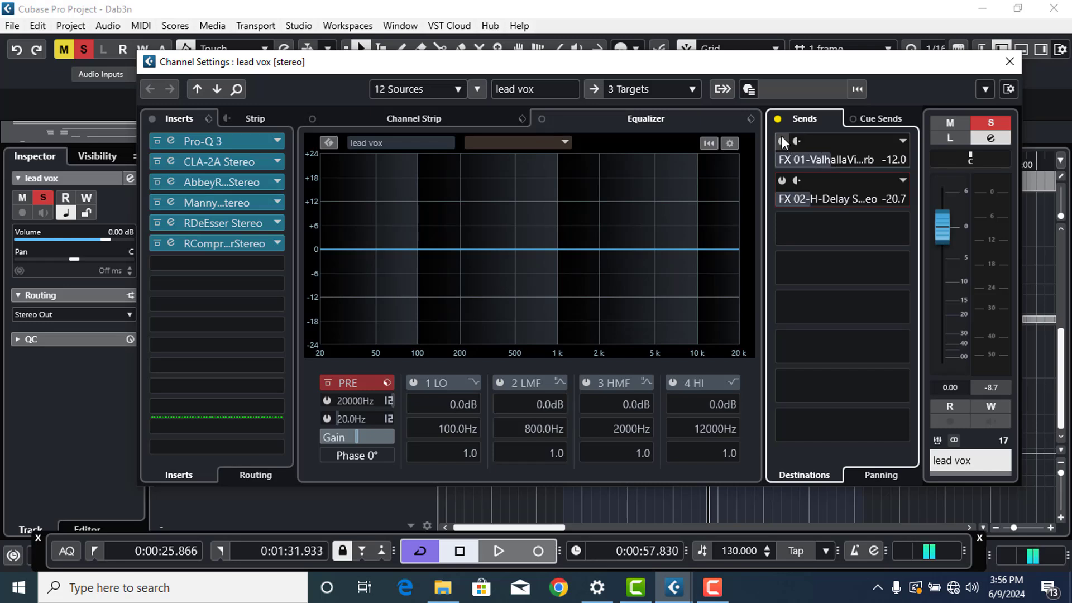
- Turn off the lead vox sends bypass, deactivate the H-Delay send, and play the vocal with only the ValhallaVintageVerb send from the left locator
left_click(779, 119)
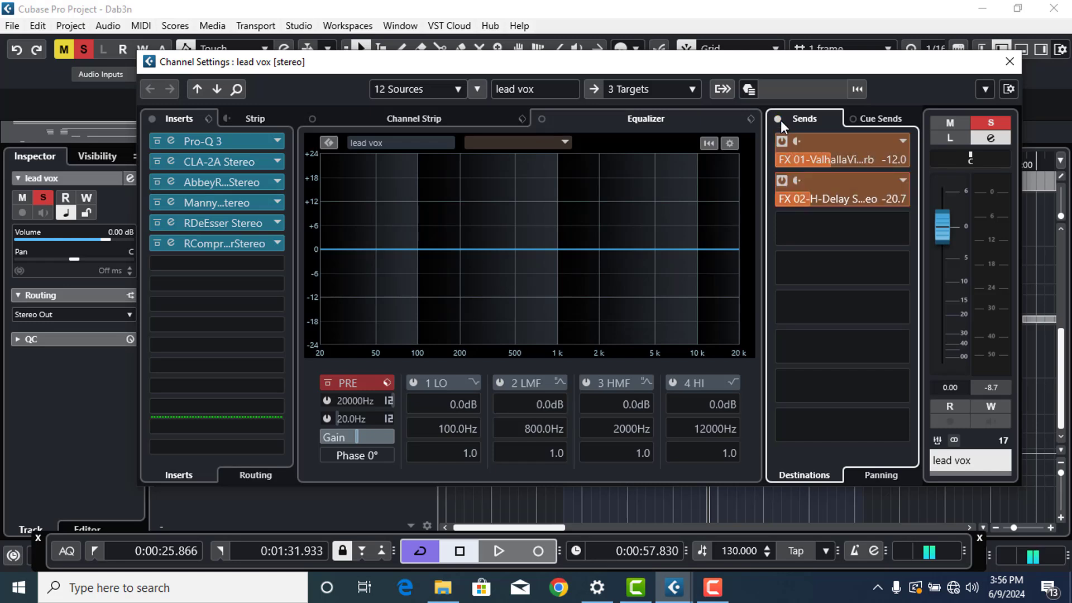
left_click(782, 177)
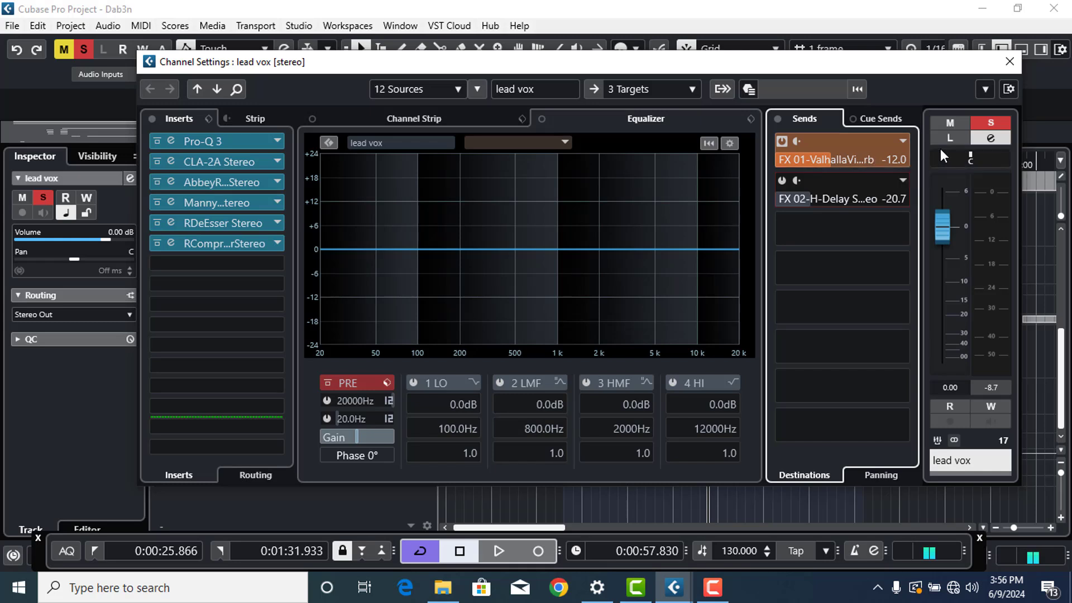
key("KP_1")
key("space")
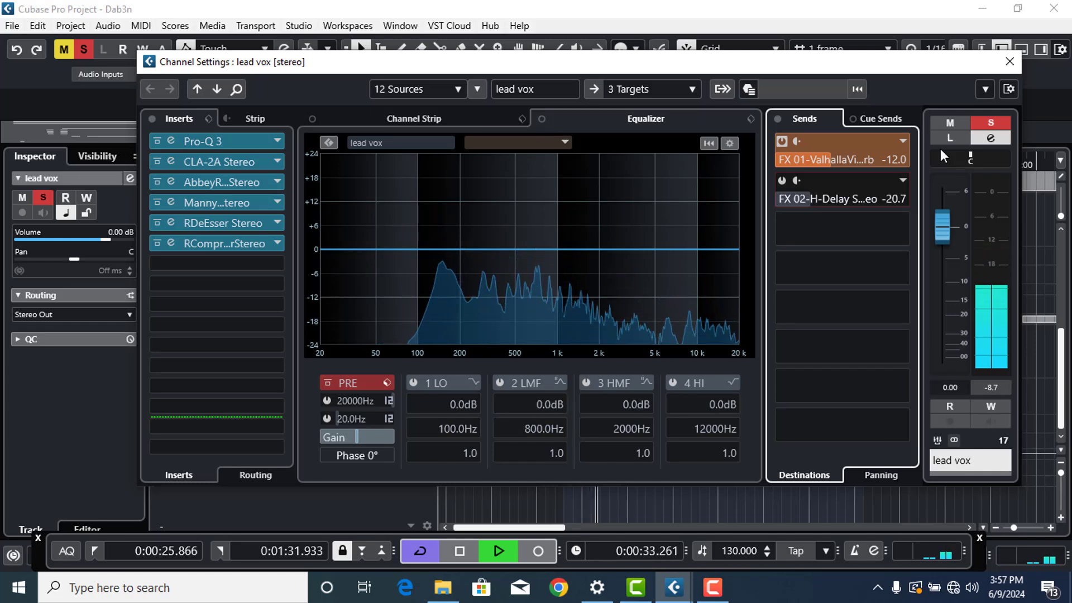
- Compare the playing vocal with the ValhallaVintageVerb send off and on, and activate the H-Delay send before stopping playback
left_click(780, 137)
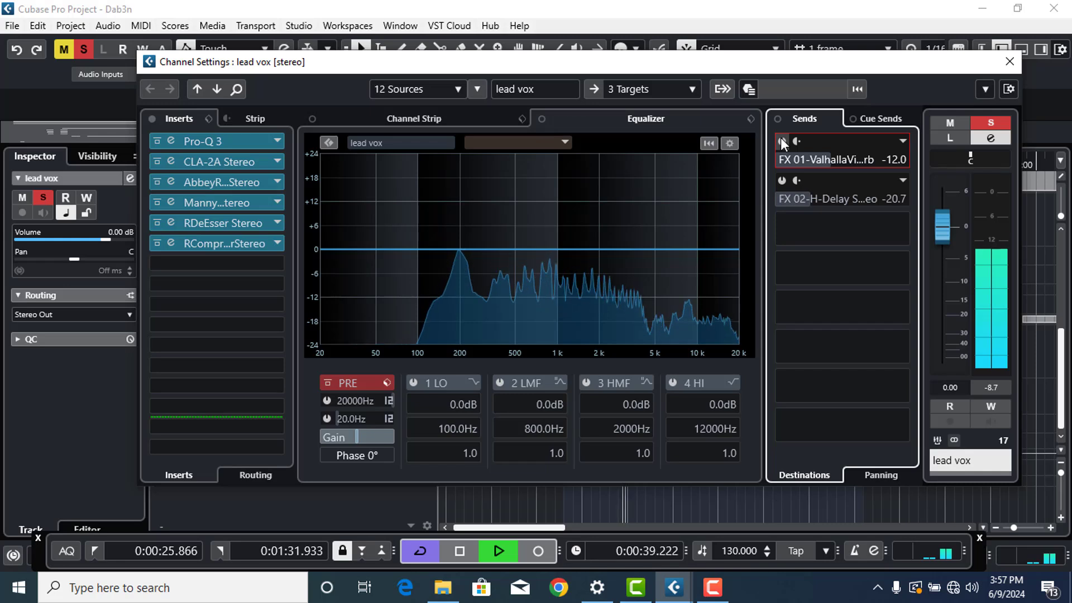
left_click(780, 138)
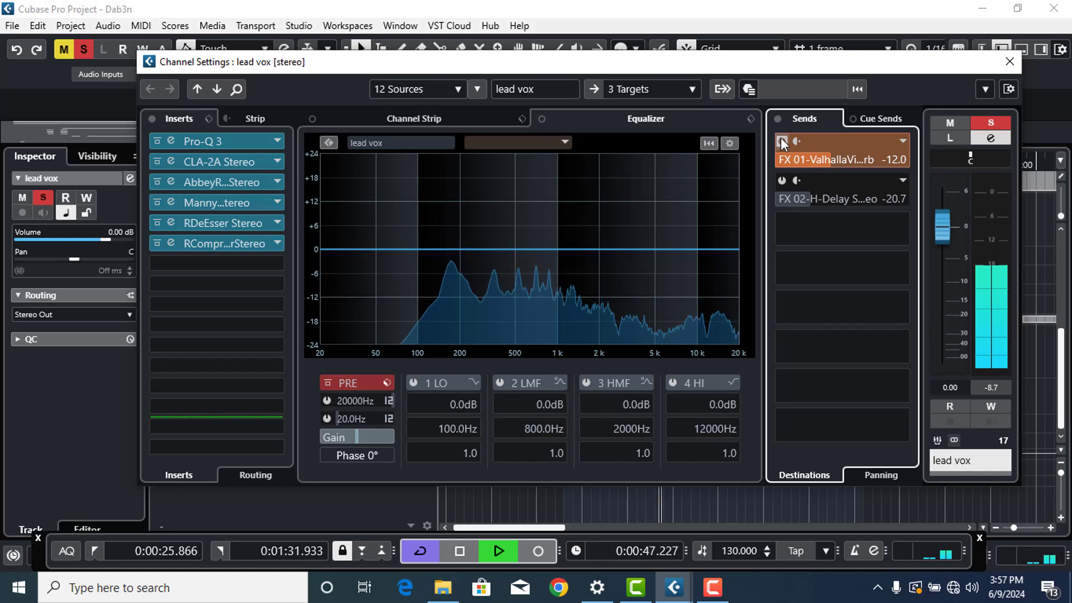
left_click(780, 141)
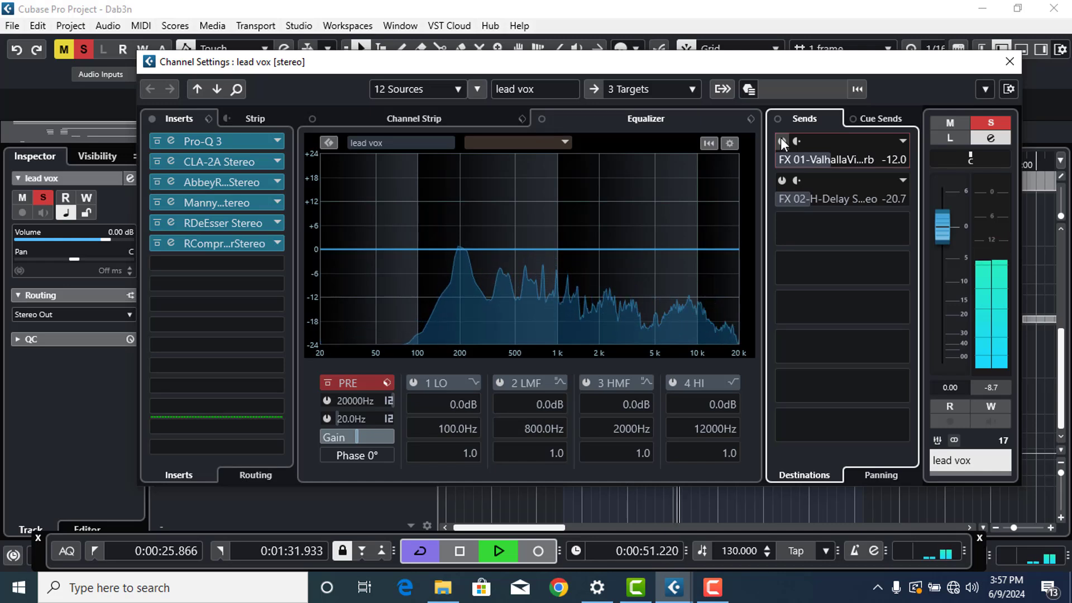
left_click(780, 141)
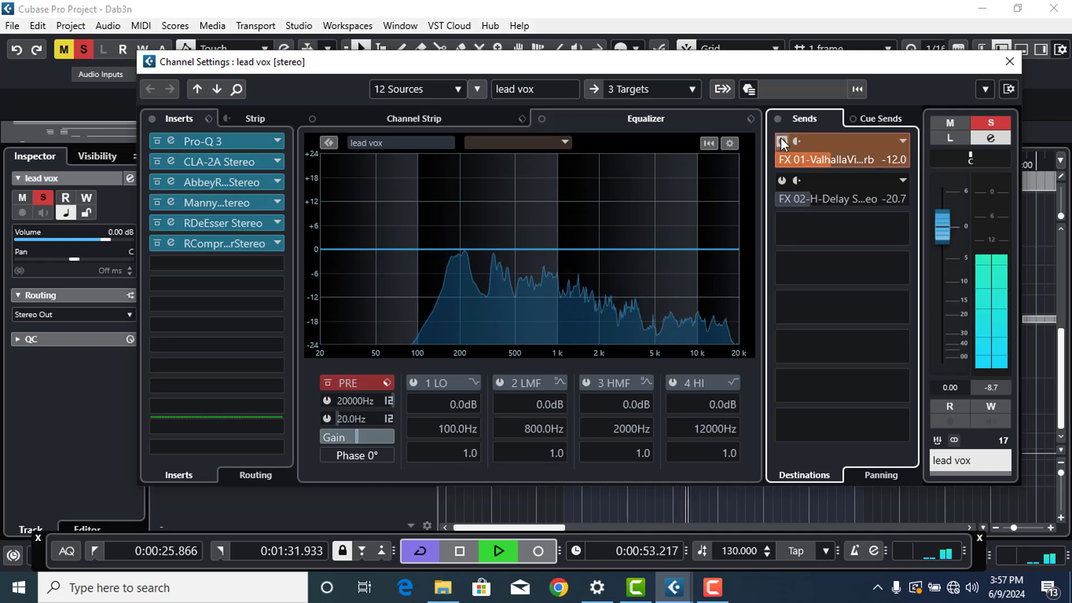
left_click(779, 178)
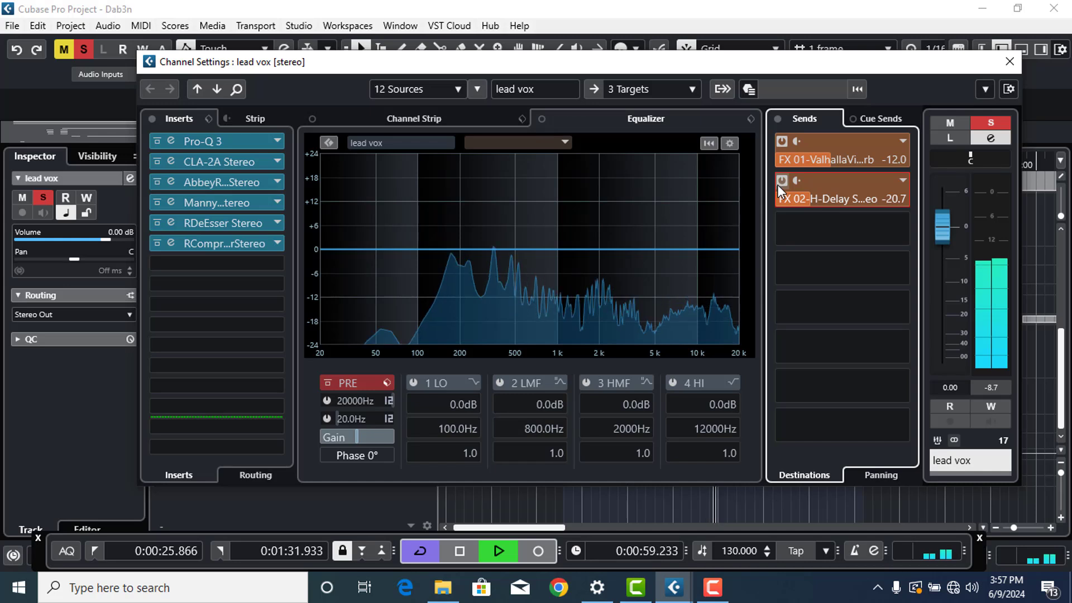
key("space")
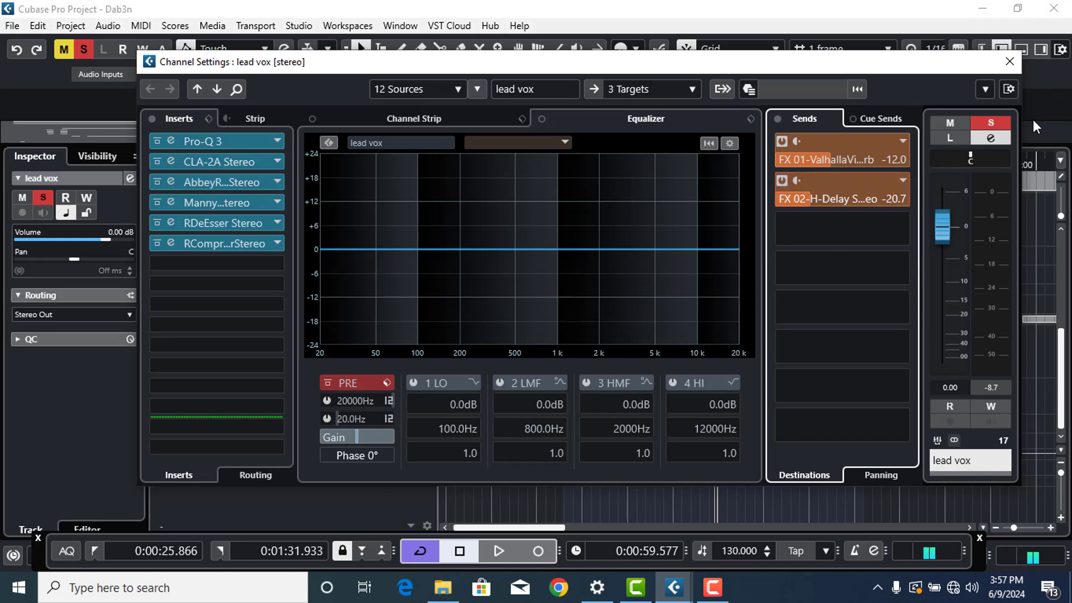
- Unsolo the lead vox group, close its channel settings, and deactivate all mute and solo states in the project
left_click(990, 122)
key("m")
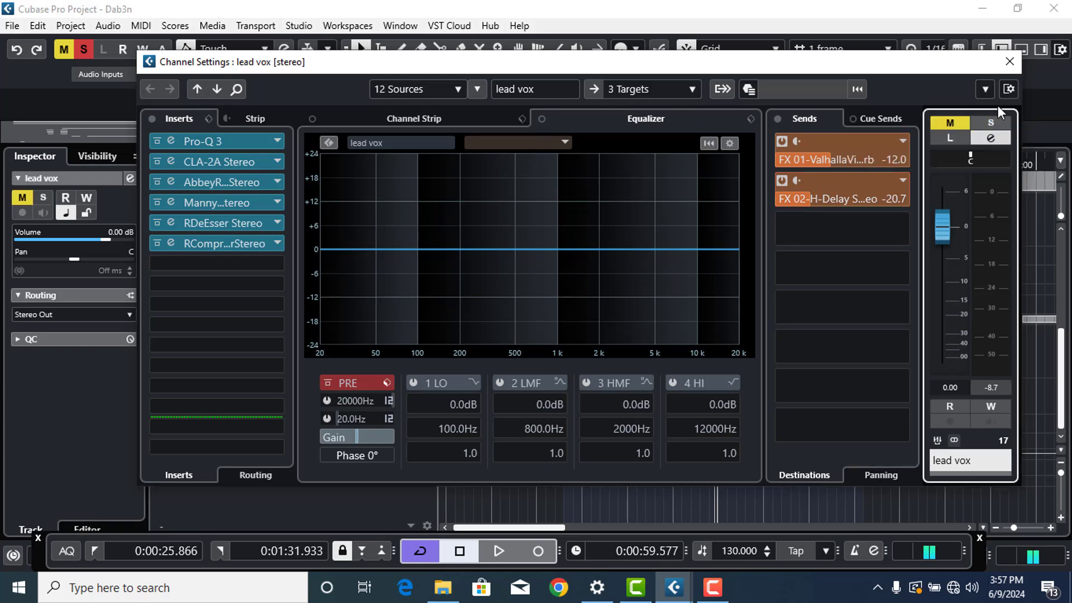
left_click(1010, 59)
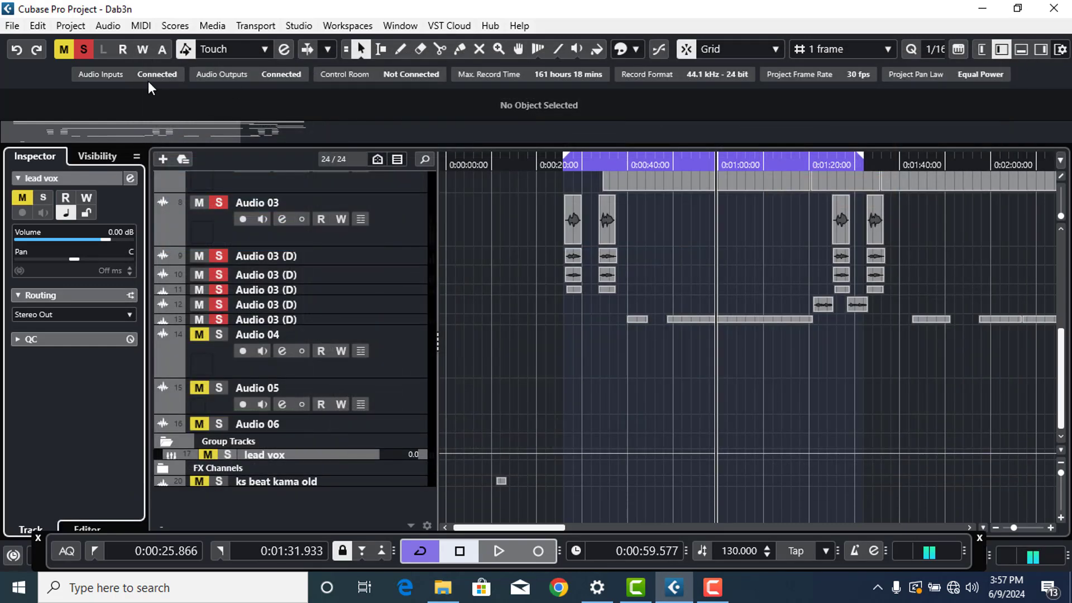
left_click(65, 50)
left_click(82, 50)
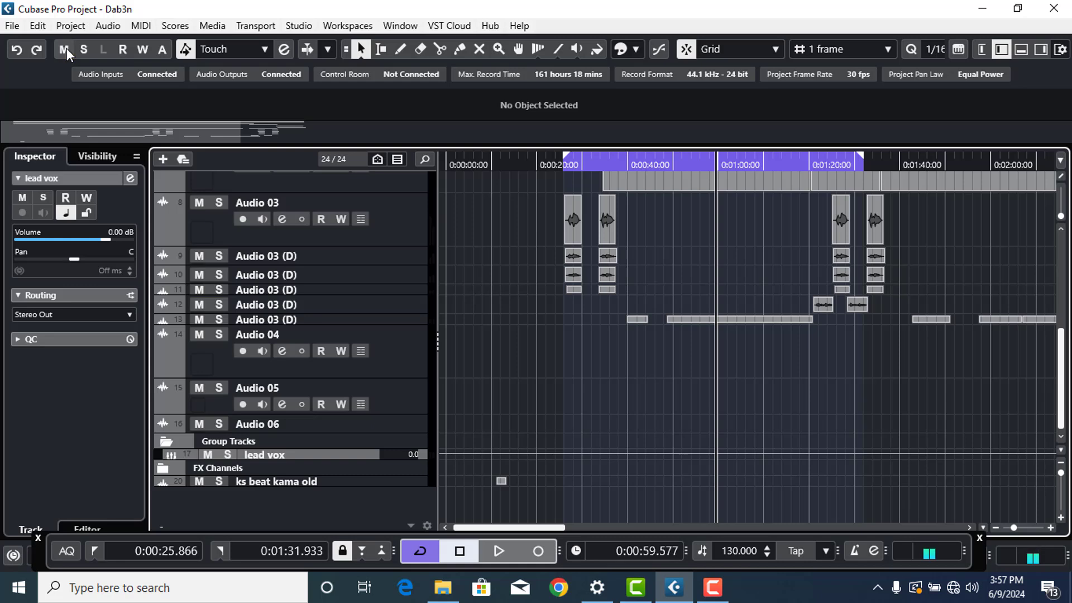
- Play the full mix from the left locator and set the locators to the range of the Kv 1 event on the Kv (D) track
key("KP_1")
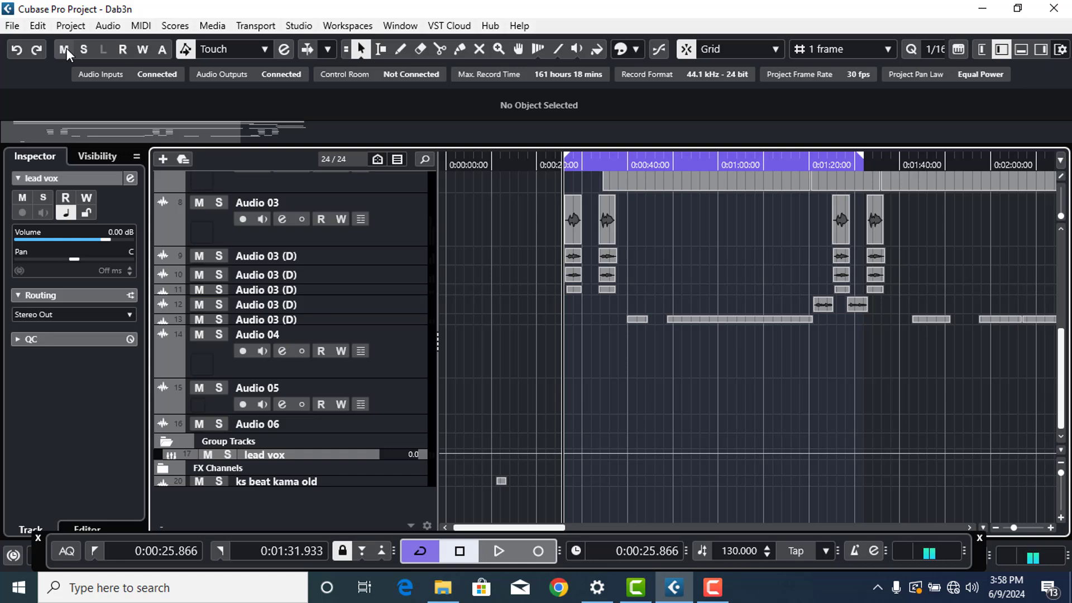
key("space")
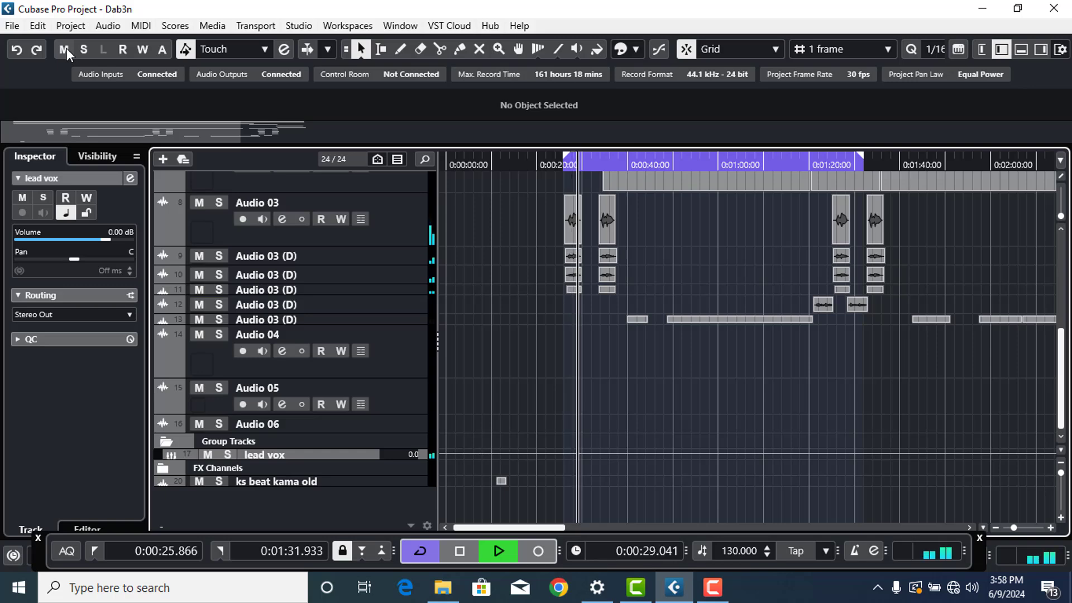
scroll(509, 381, "up", 5)
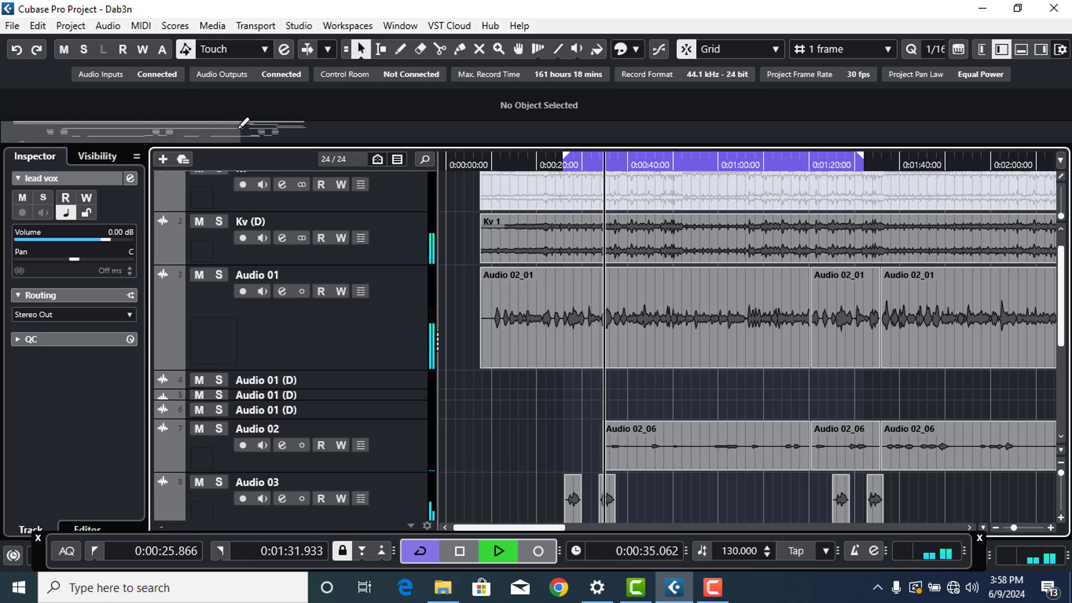
left_click_drag(244, 122, 881, 234)
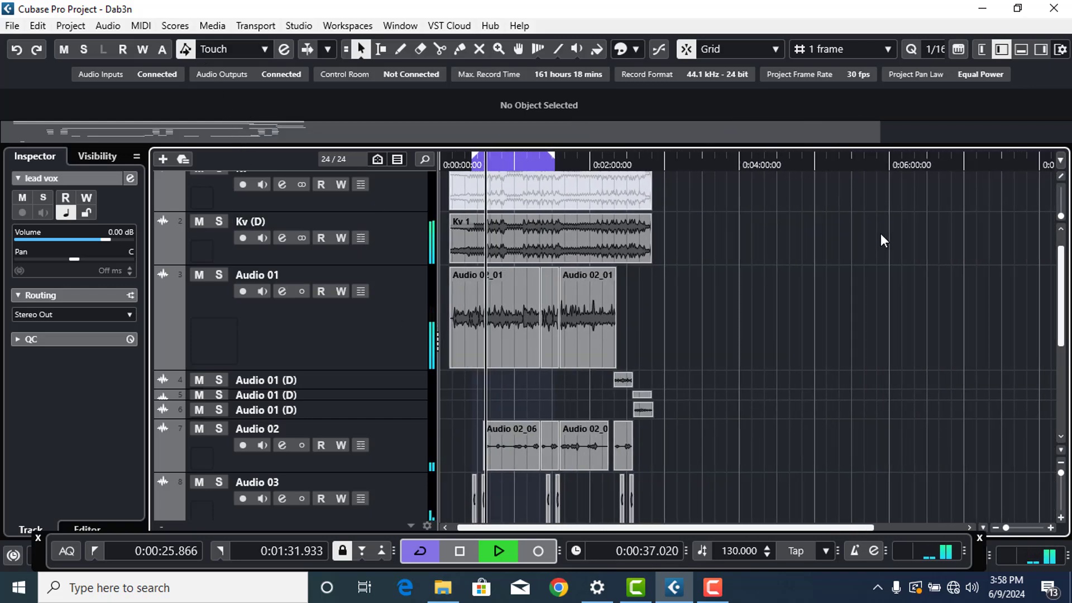
left_click(574, 240)
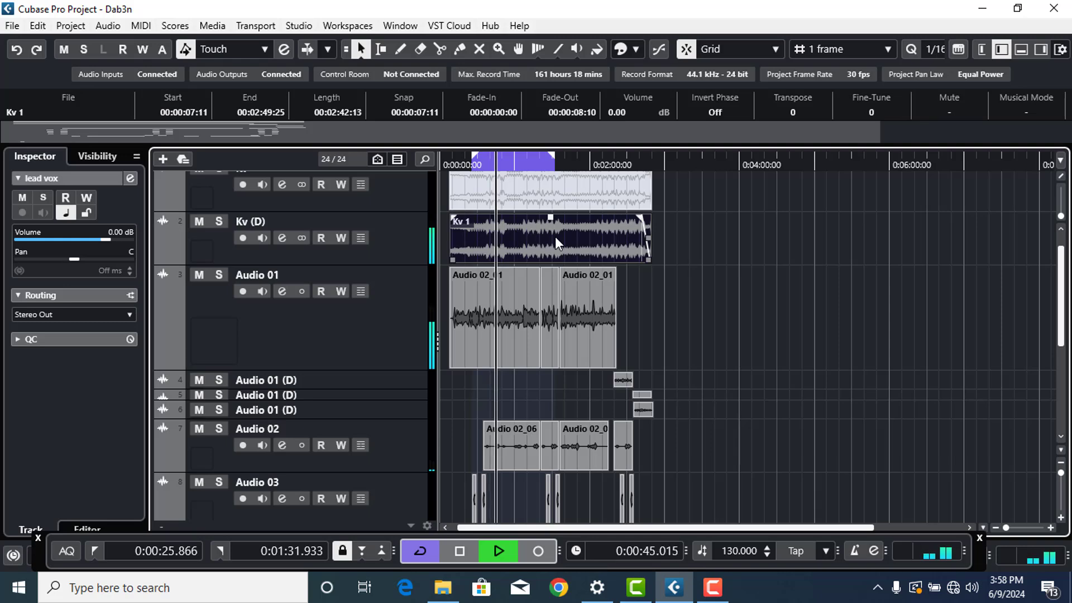
key("p")
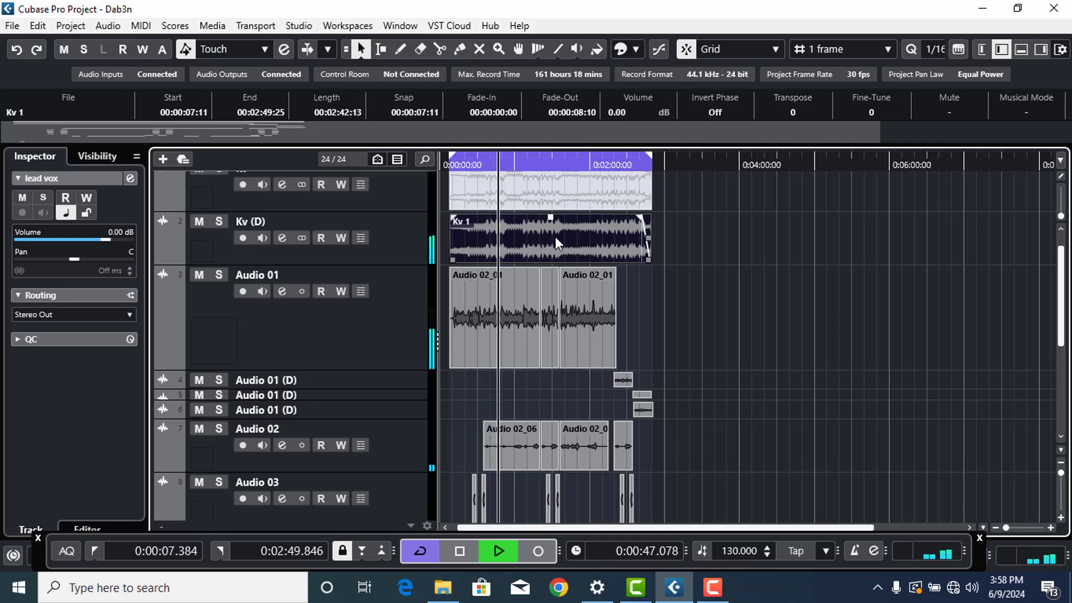
left_click(762, 299)
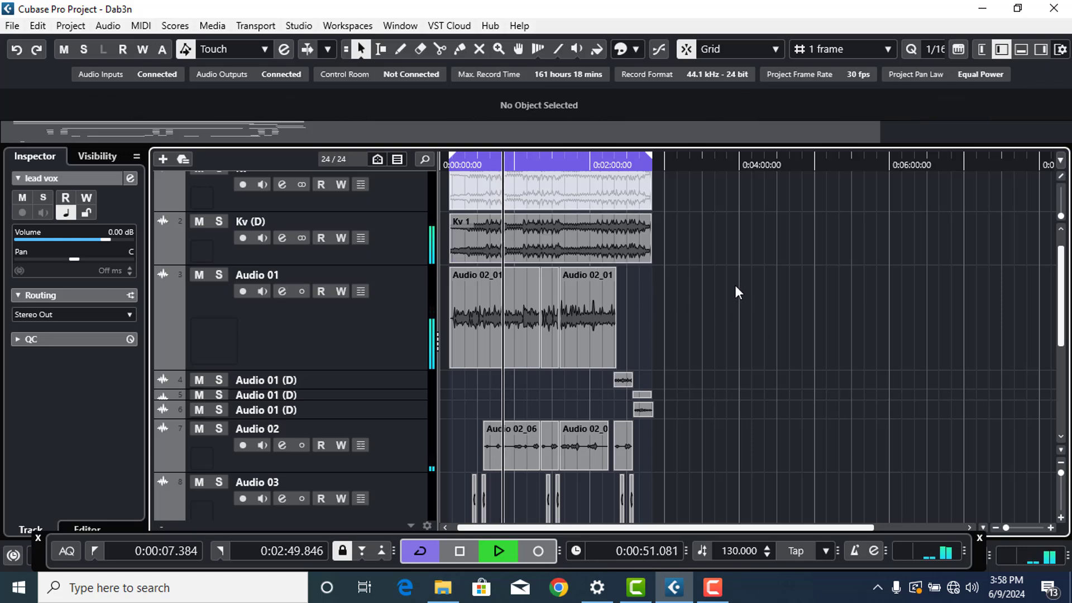